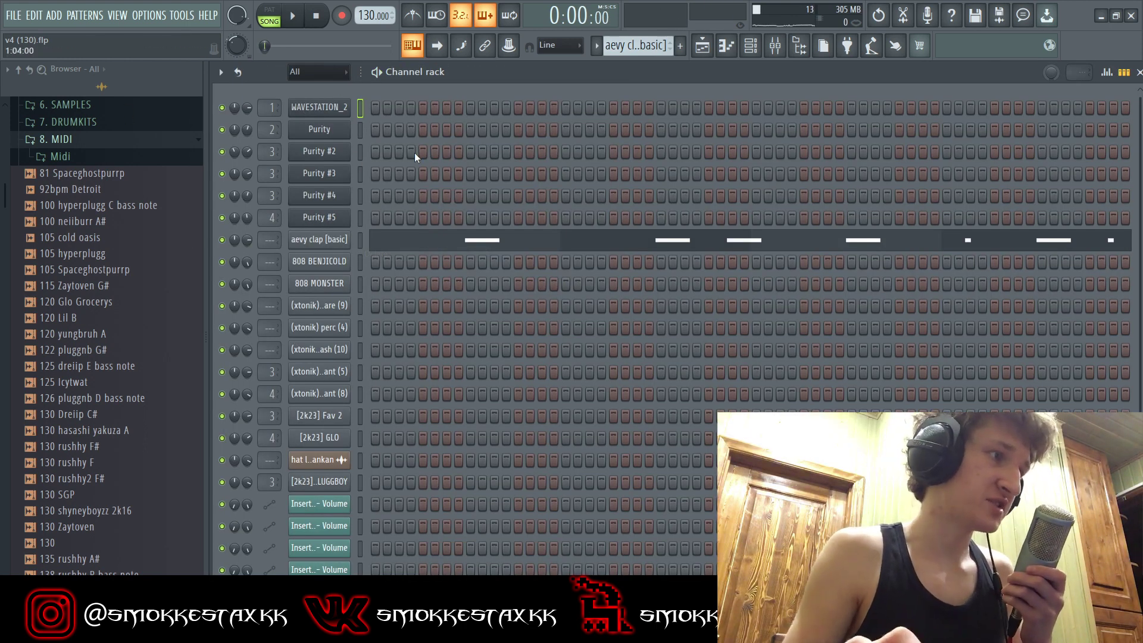
Play the WAVESTATION_2 melody in the piano roll to examine its notes, and return to the playlist
key("F5")
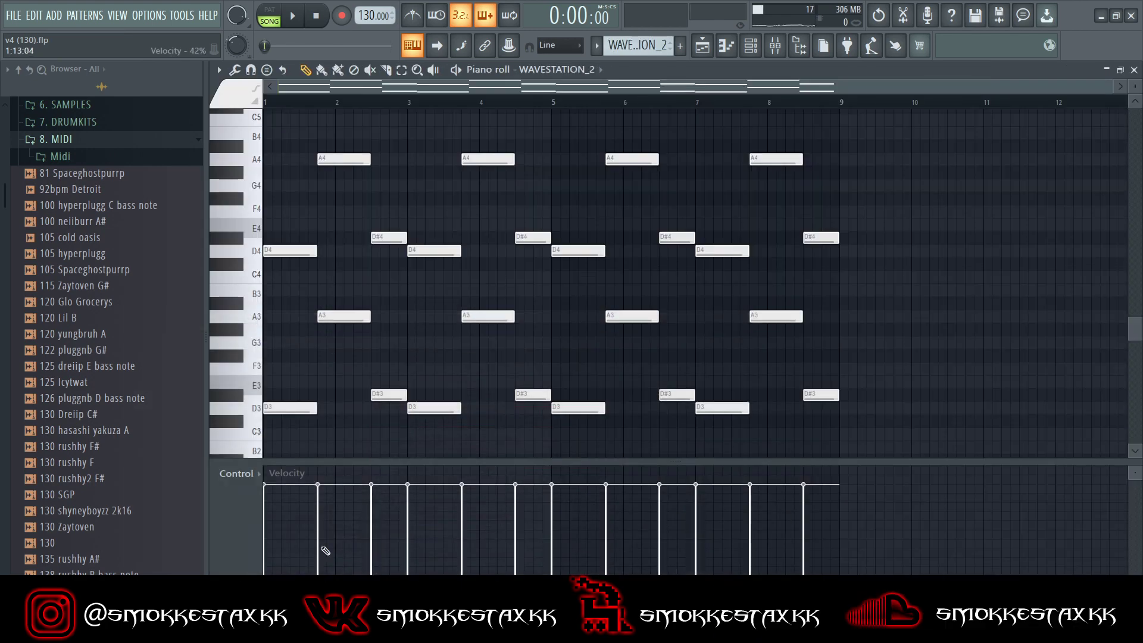
key("space")
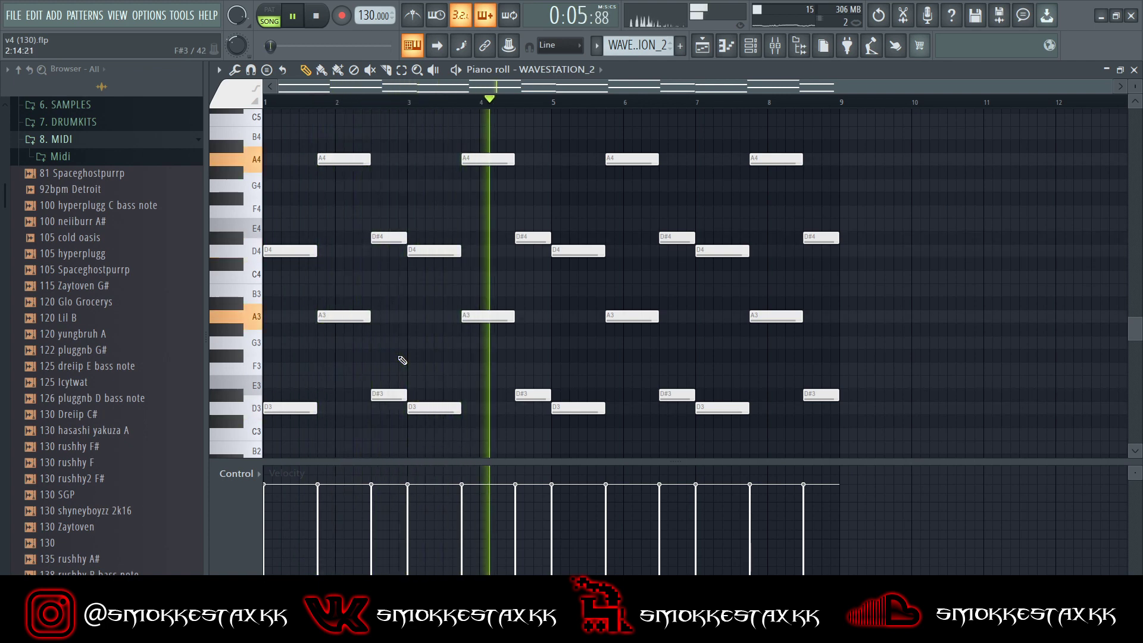
key("space")
key("Escape")
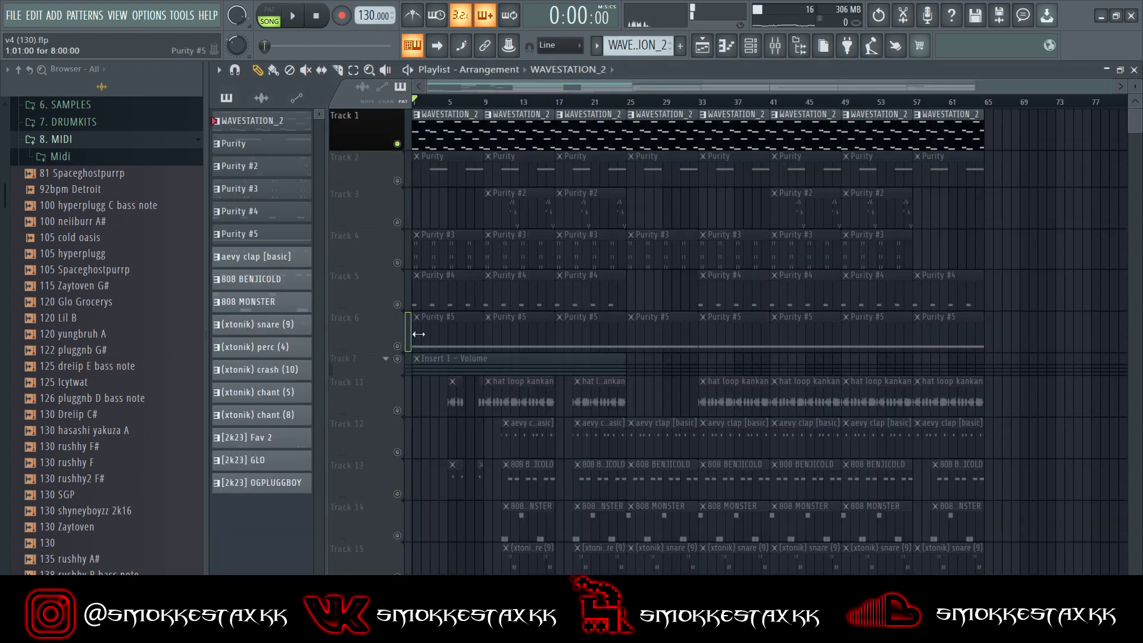
Solo Track 2 and play the Purity pattern in the piano roll to examine its notes
right_click(398, 181)
double_click(457, 172)
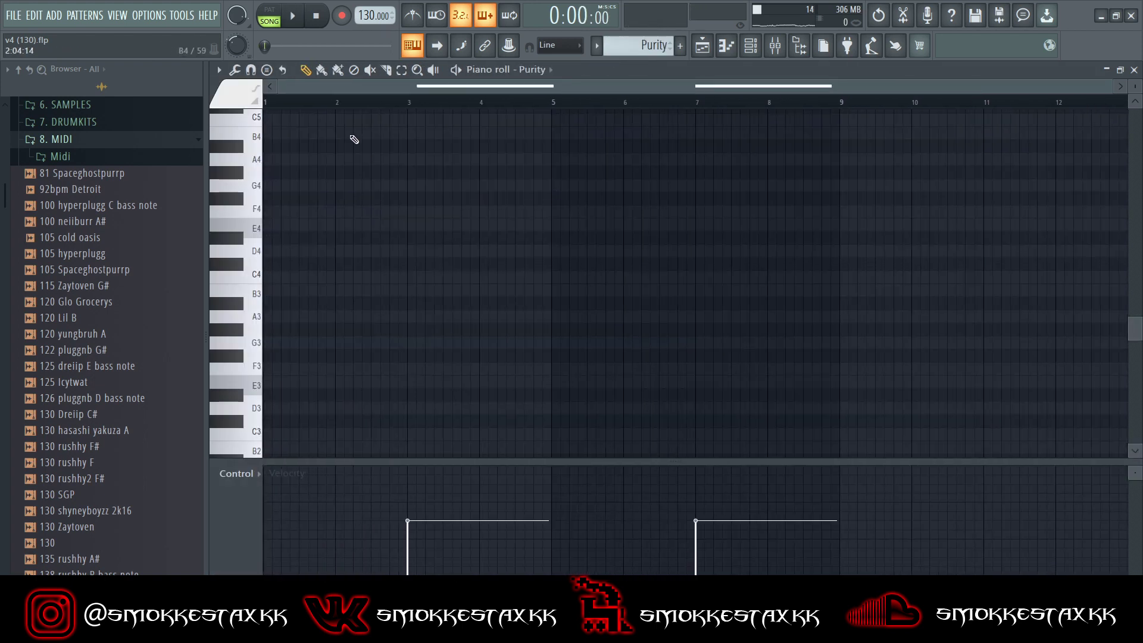
scroll(381, 288, "up", 5)
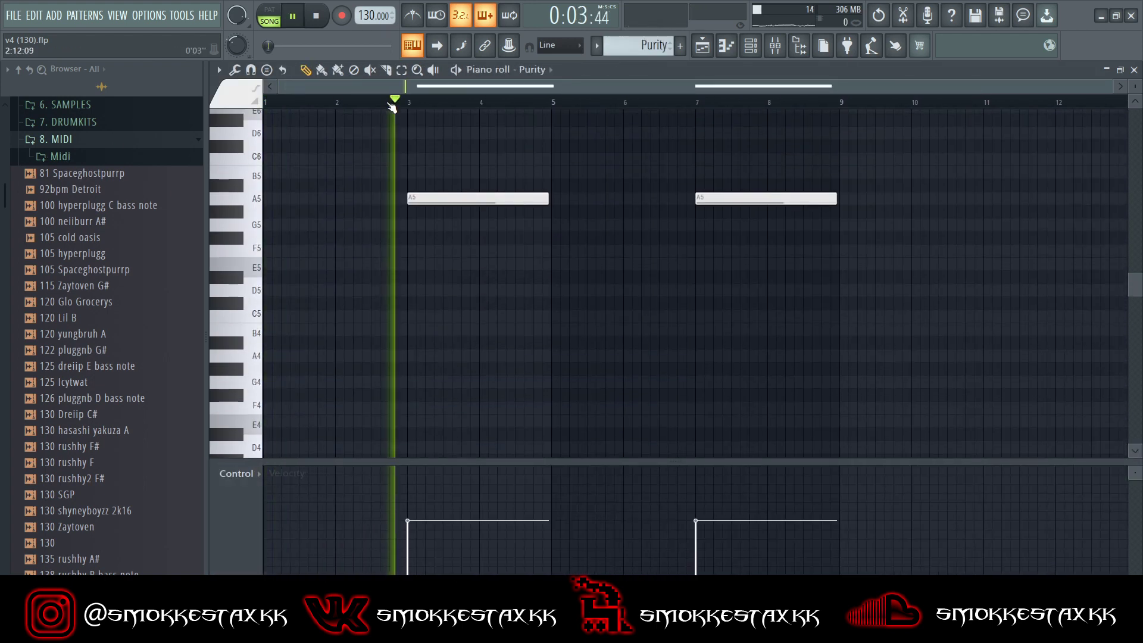
scroll(388, 288, "up", 1)
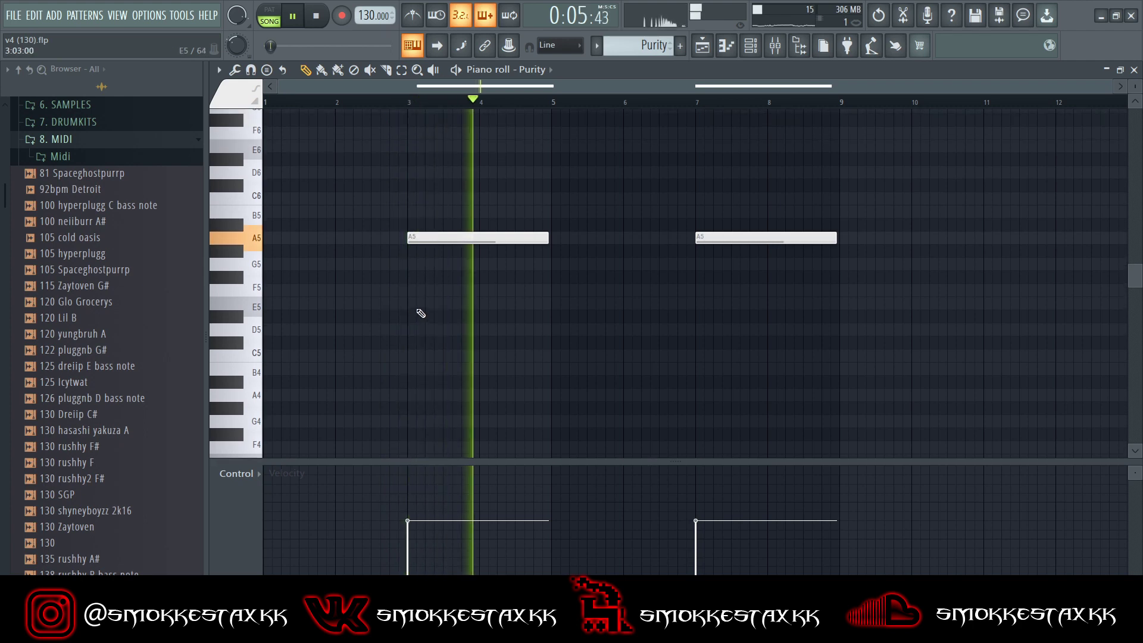
key("space")
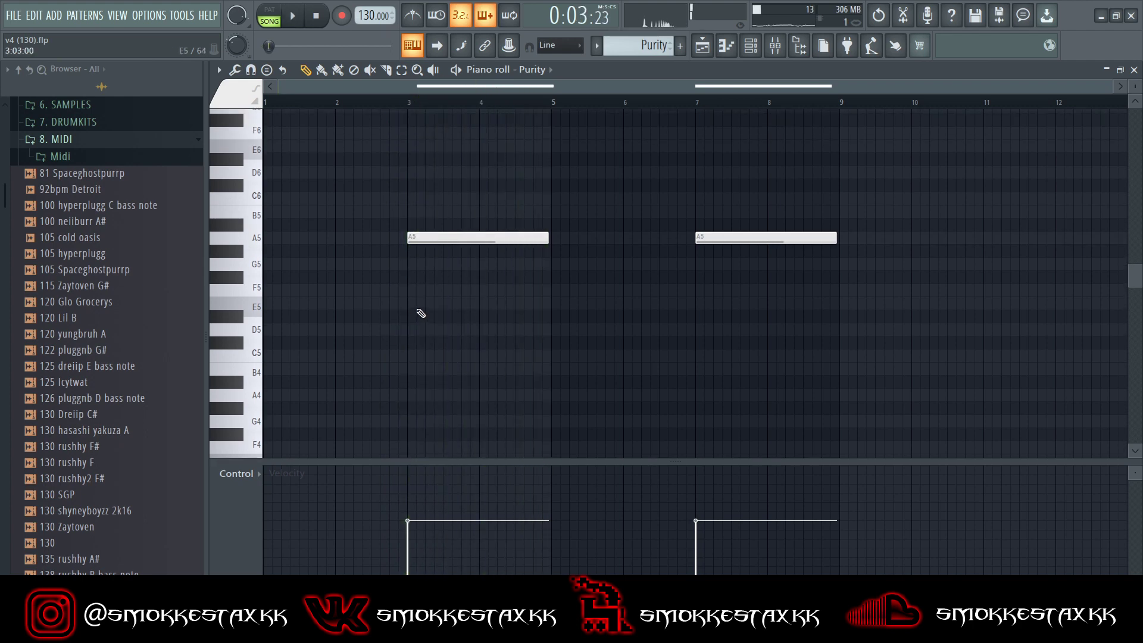
key("Escape")
Solo Track 3 to inspect the Purity #2 notes, and audition the Purity #3 chords in the piano roll
right_click(399, 225)
double_click(493, 209)
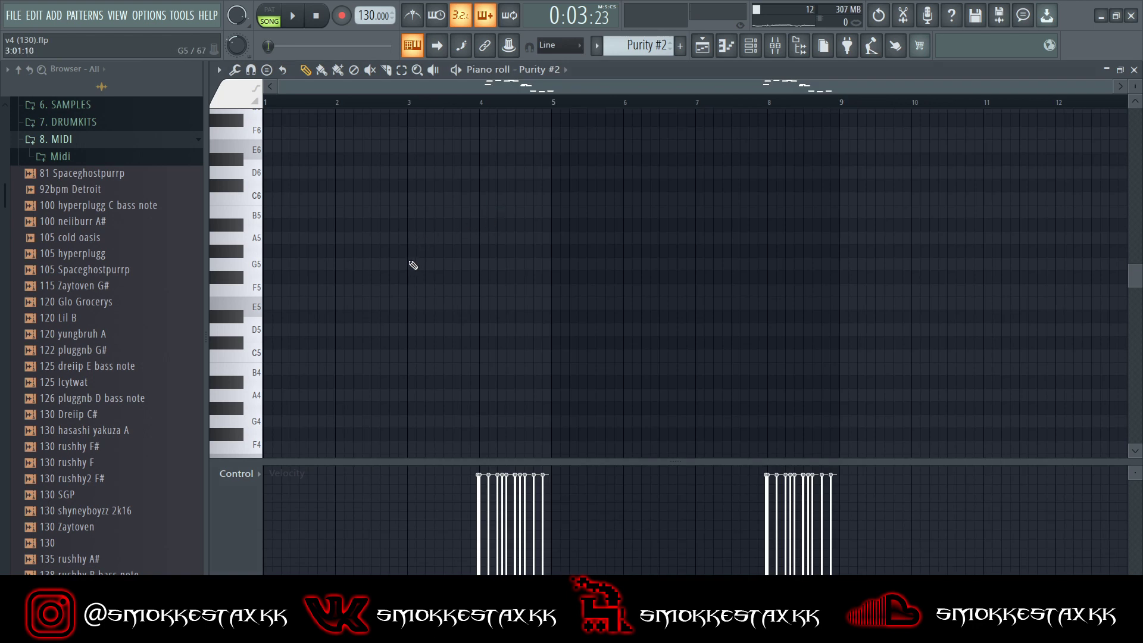
scroll(391, 259, "up", 3)
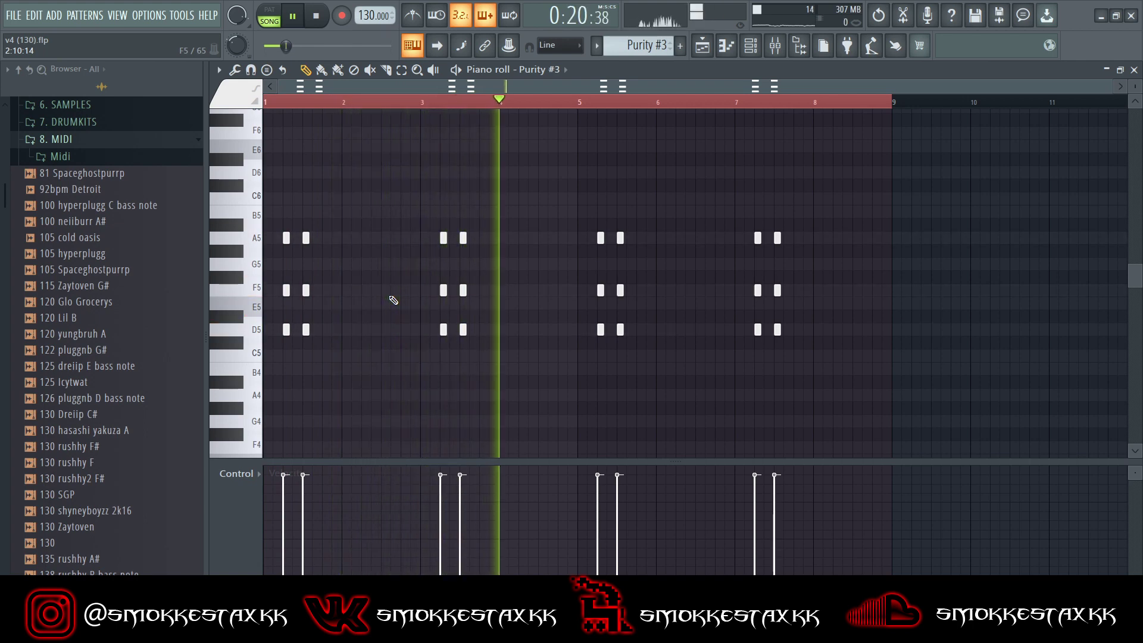
key("space")
key("F5")
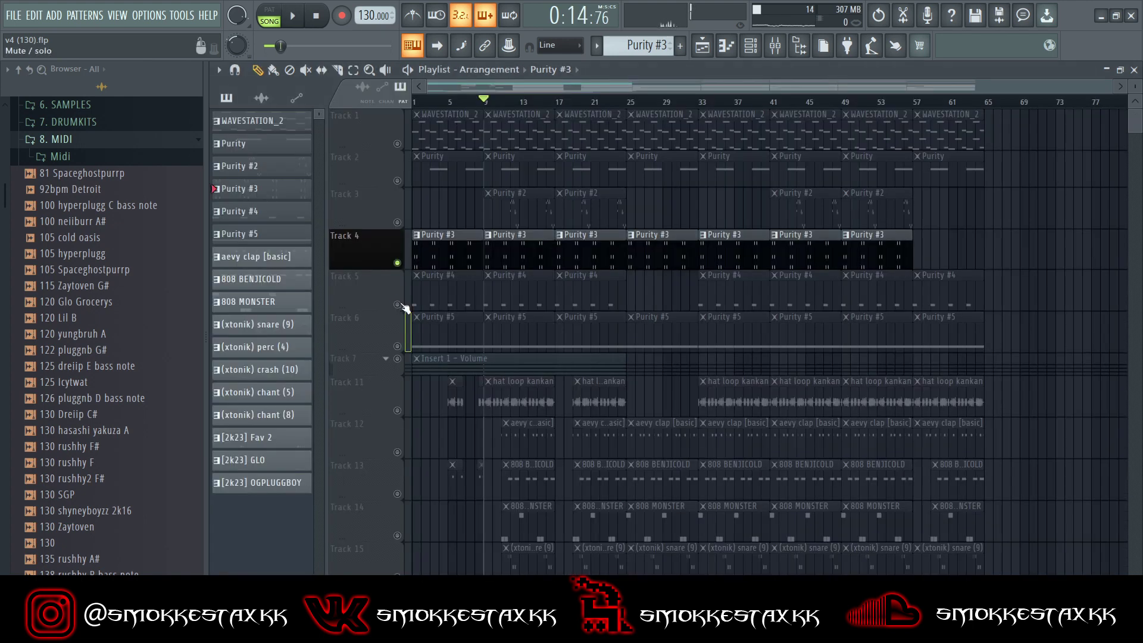
Solo Track 5 and examine the Purity #4 notes in the piano roll
left_click(403, 268)
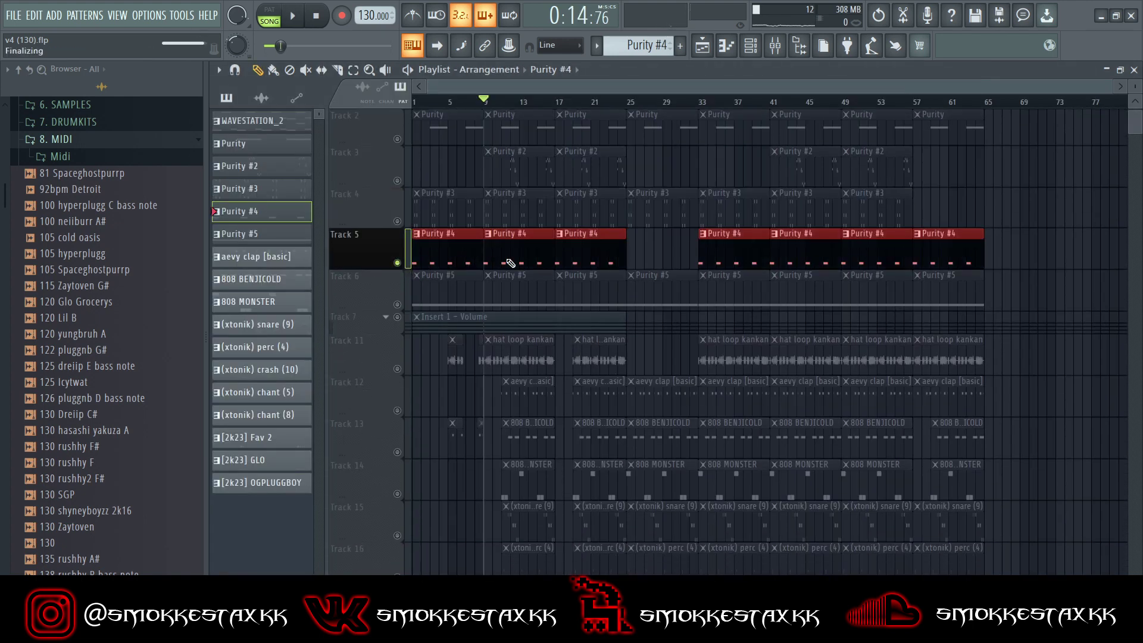
double_click(510, 263)
scroll(456, 372, "down", 2)
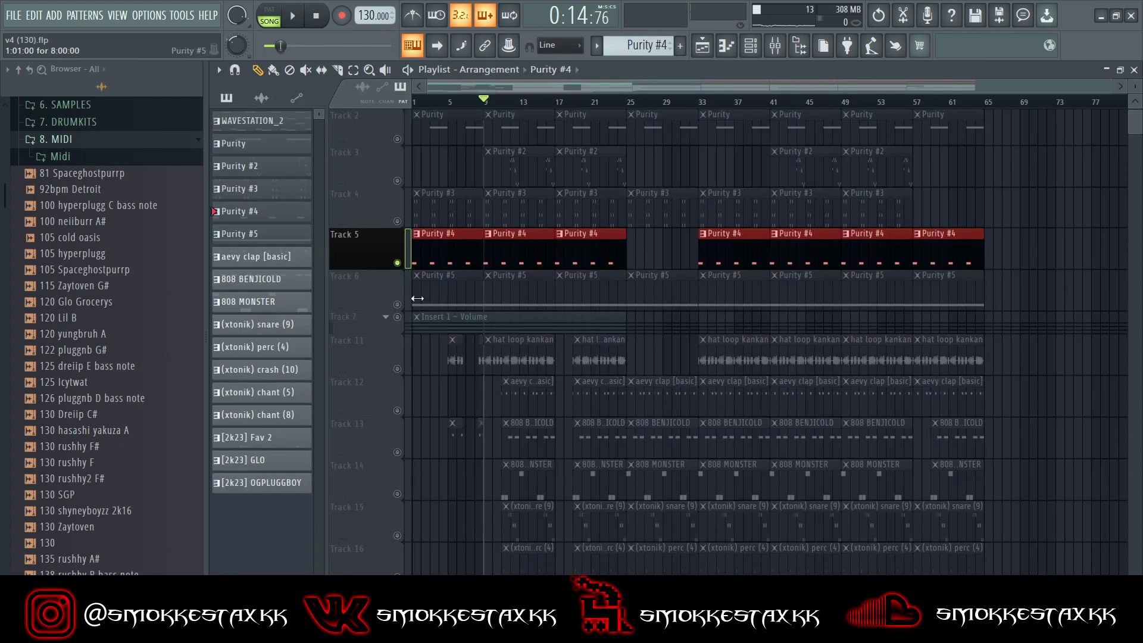
Open the Purity #5 pattern in the piano roll and audition its notes
double_click(480, 300)
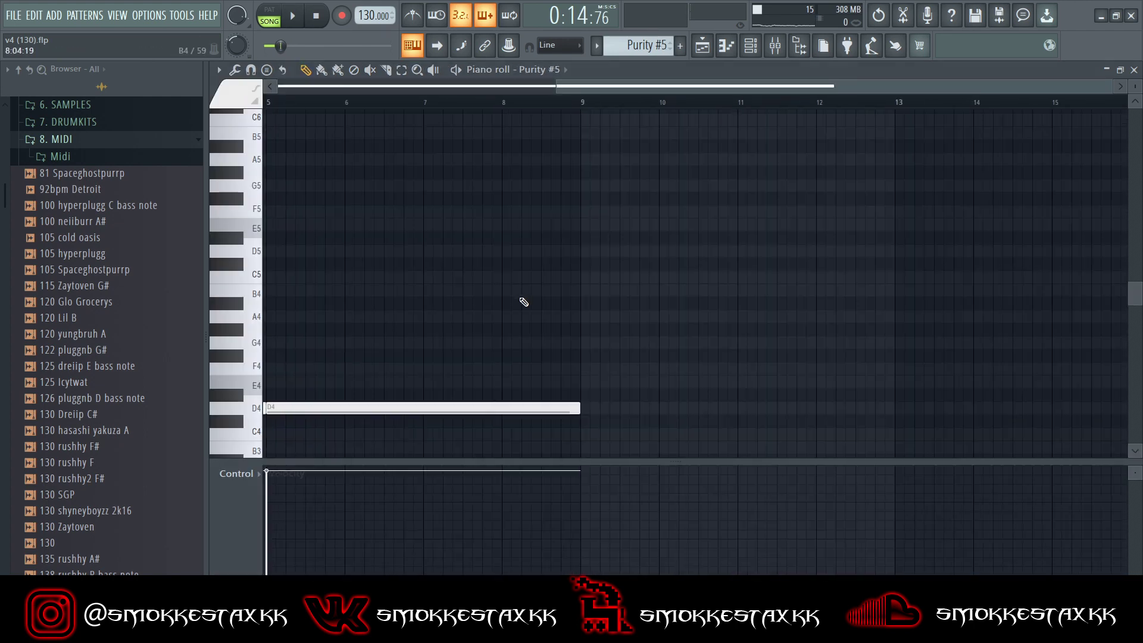
scroll(426, 351, "down", 2)
key("space")
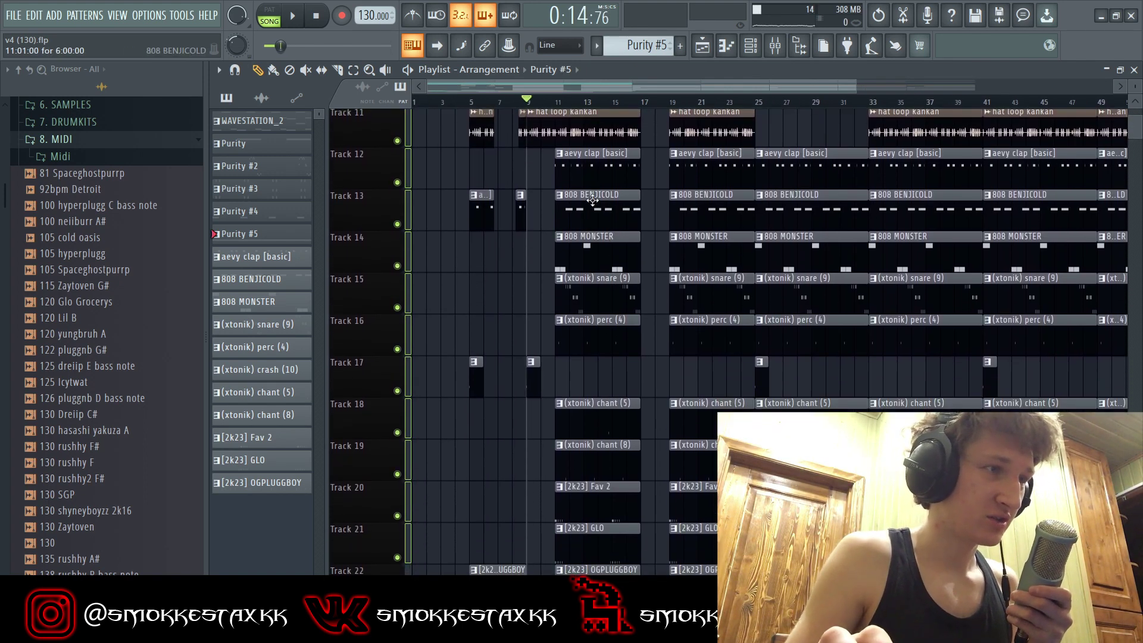
Play the drum and percussion tracks together in the playlist and look over their arrangement
key("space")
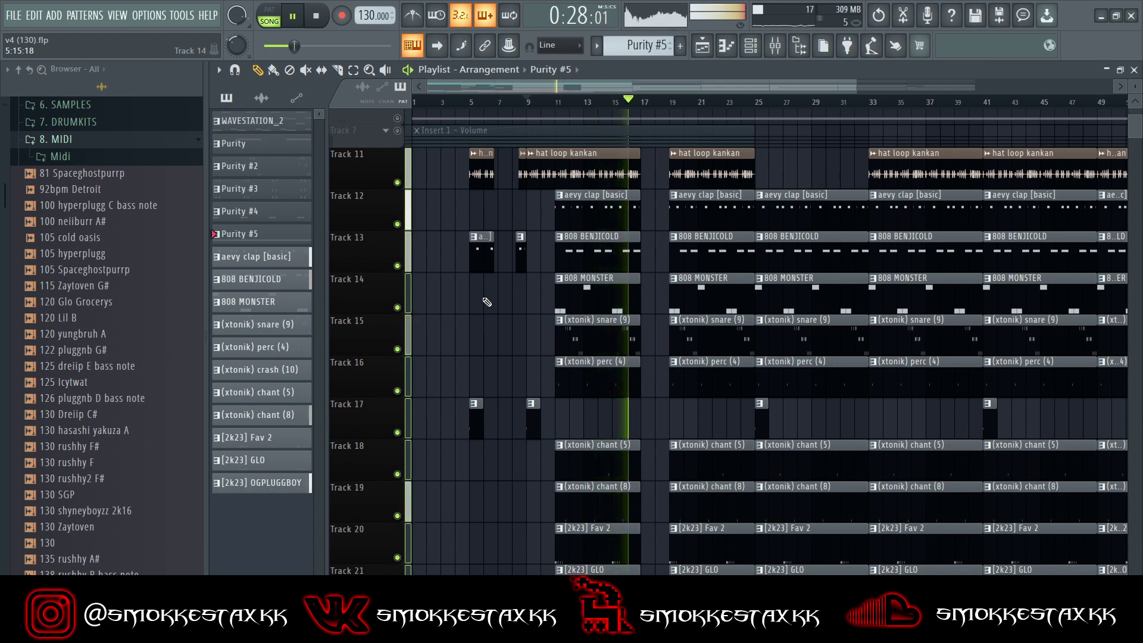
key("space")
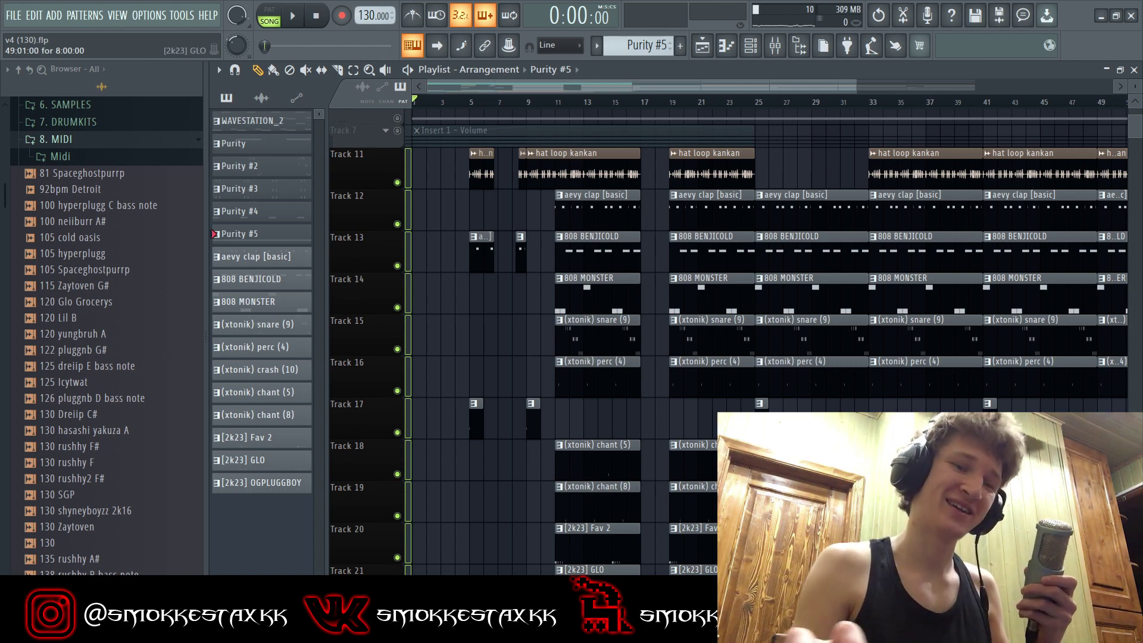
scroll(619, 283, "down", 5)
scroll(619, 297, "up", 5)
scroll(634, 311, "down", 3)
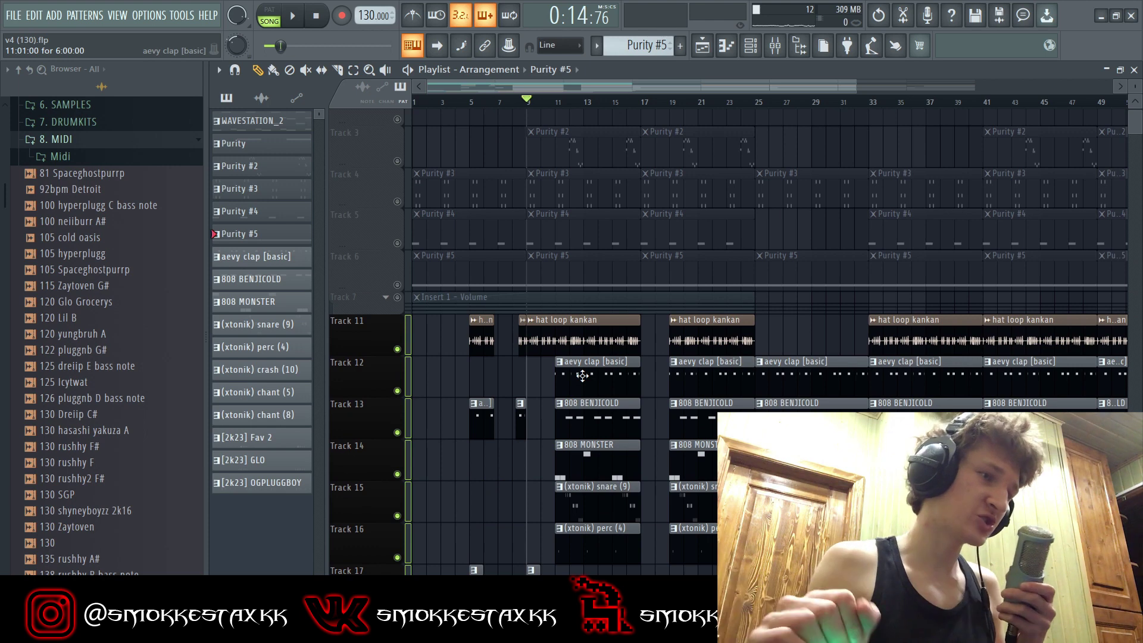
Solo Track 11, check the hat loop kankan audio clip's settings, and audition the loop
right_click(397, 350)
double_click(573, 338)
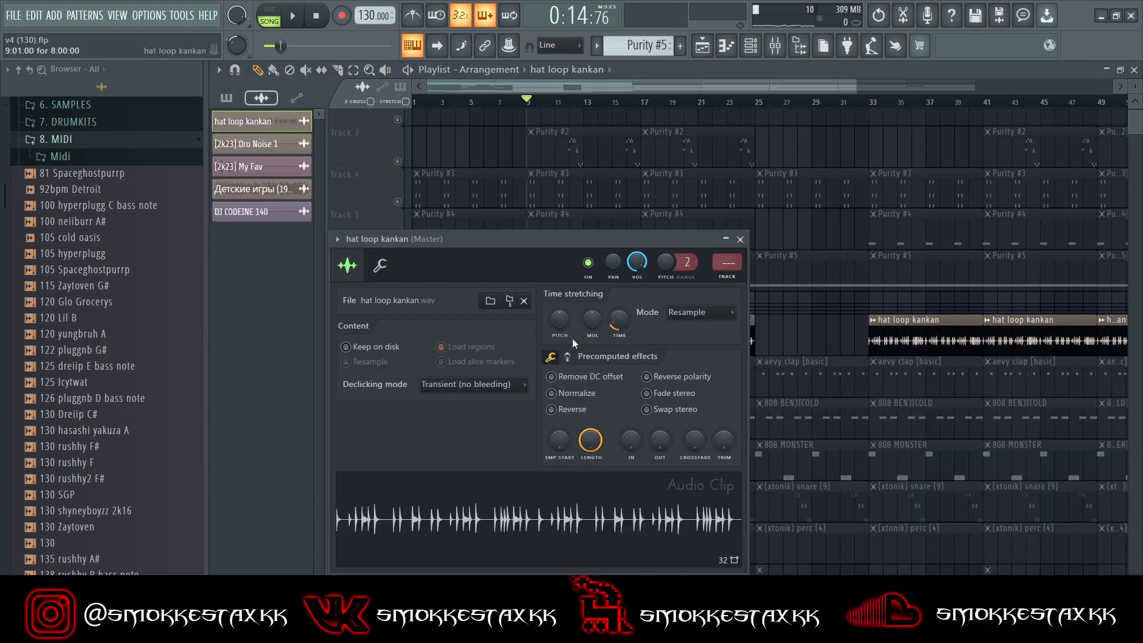
left_click(740, 240)
scroll(595, 315, "down", 2)
scroll(533, 312, "up", 3, "ctrl")
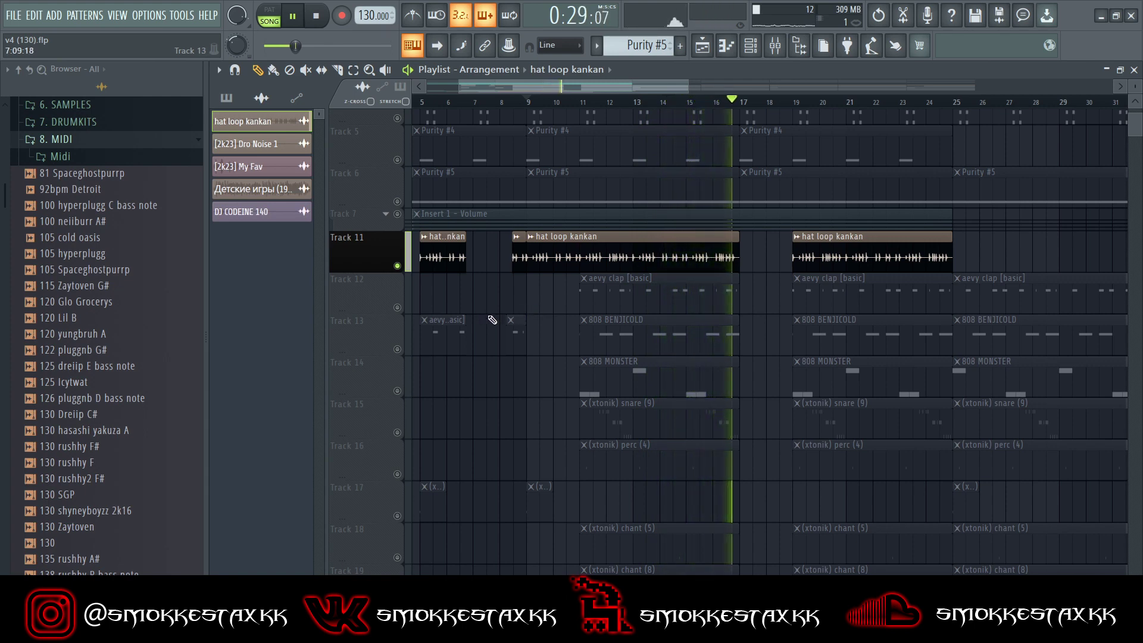
key("space")
Open the aevy clap [basic] pattern in the piano roll and audition it in pattern mode
double_click(634, 303)
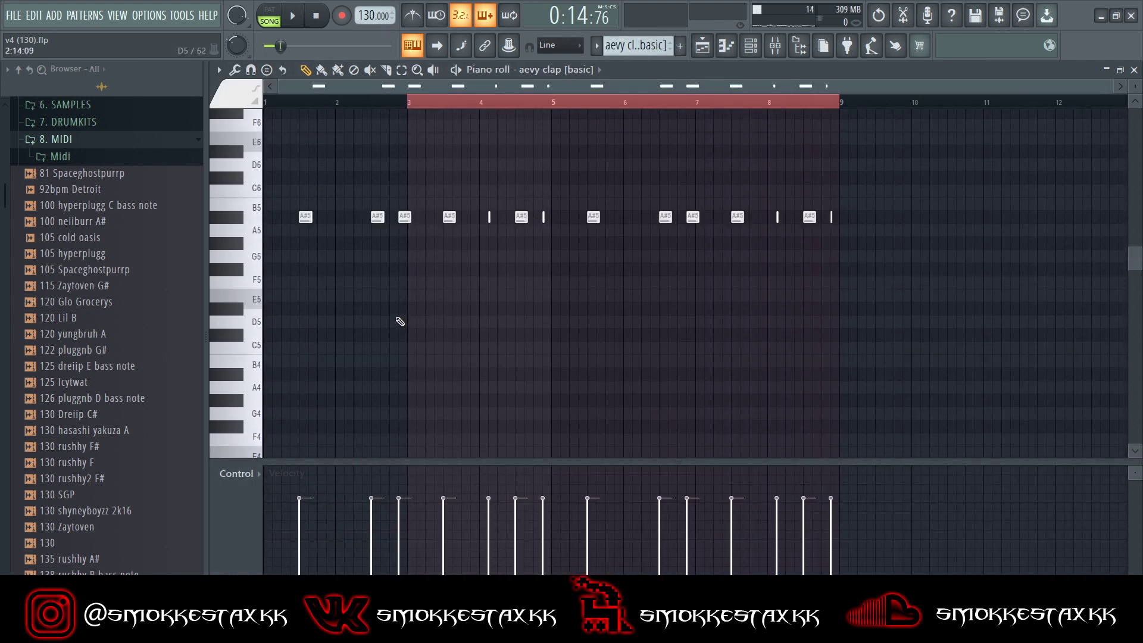
left_click(340, 103)
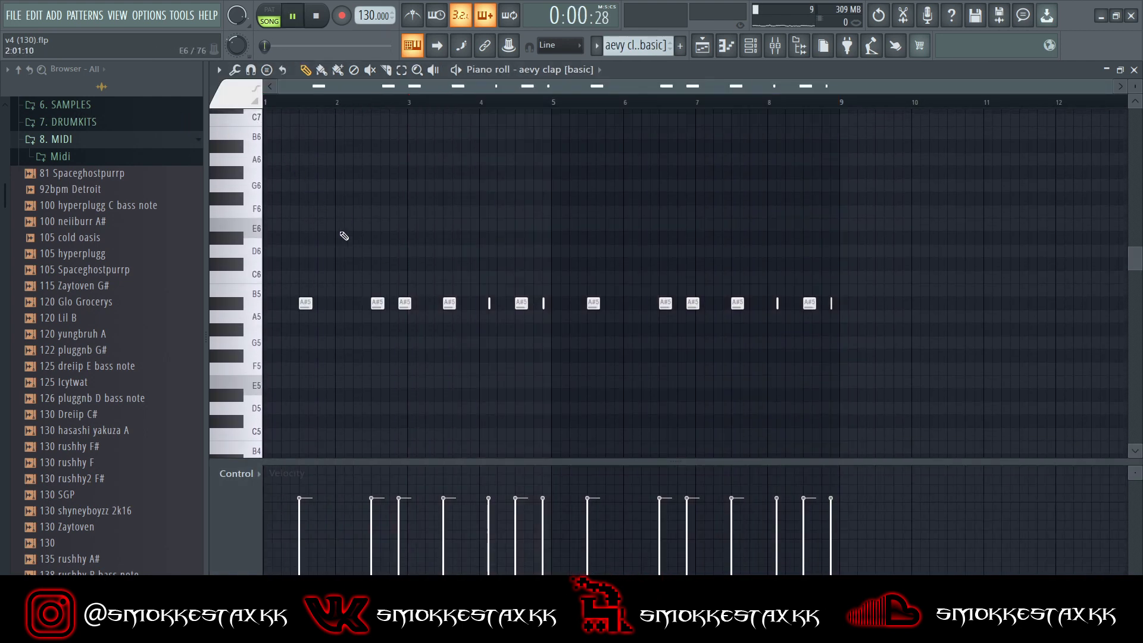
left_click(273, 15)
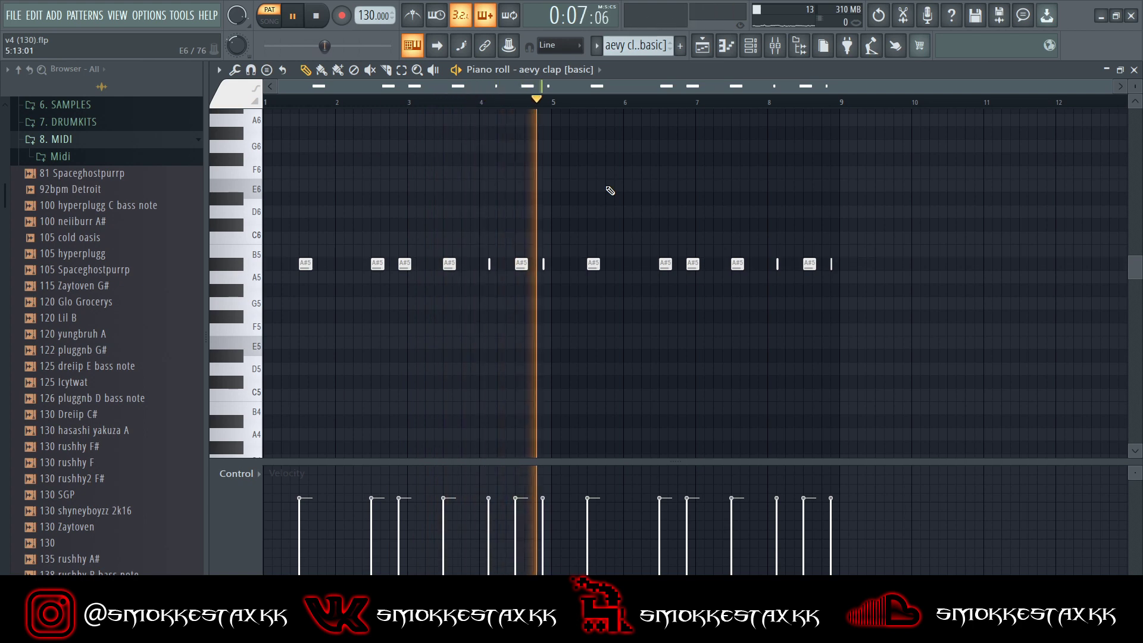
key("space")
key("F5")
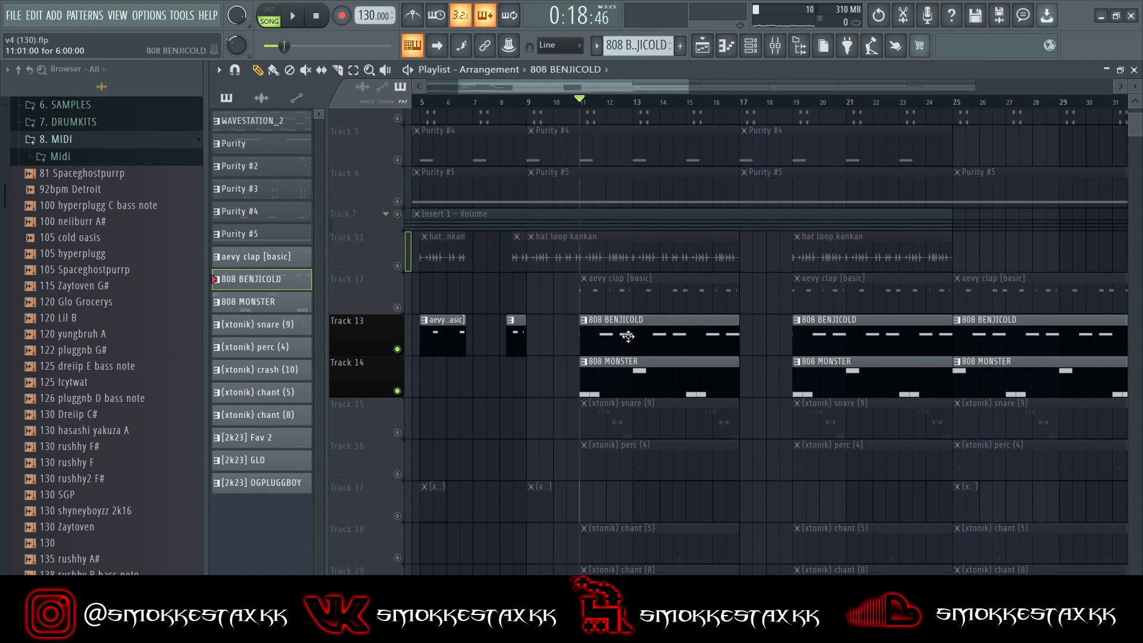
Open the 808 BENJICOLD pattern in the piano roll and play the track to examine its bass notes
double_click(627, 336)
scroll(536, 286, "down", 4)
scroll(472, 265, "left", 3)
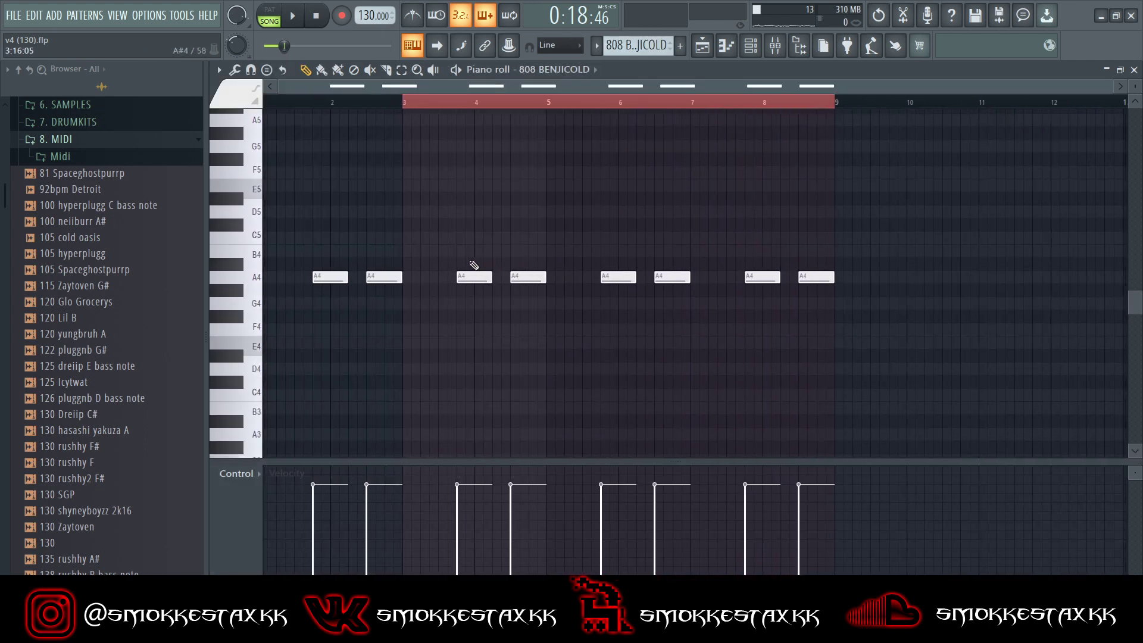
scroll(431, 262, "down", 2)
scroll(431, 255, "up", 1)
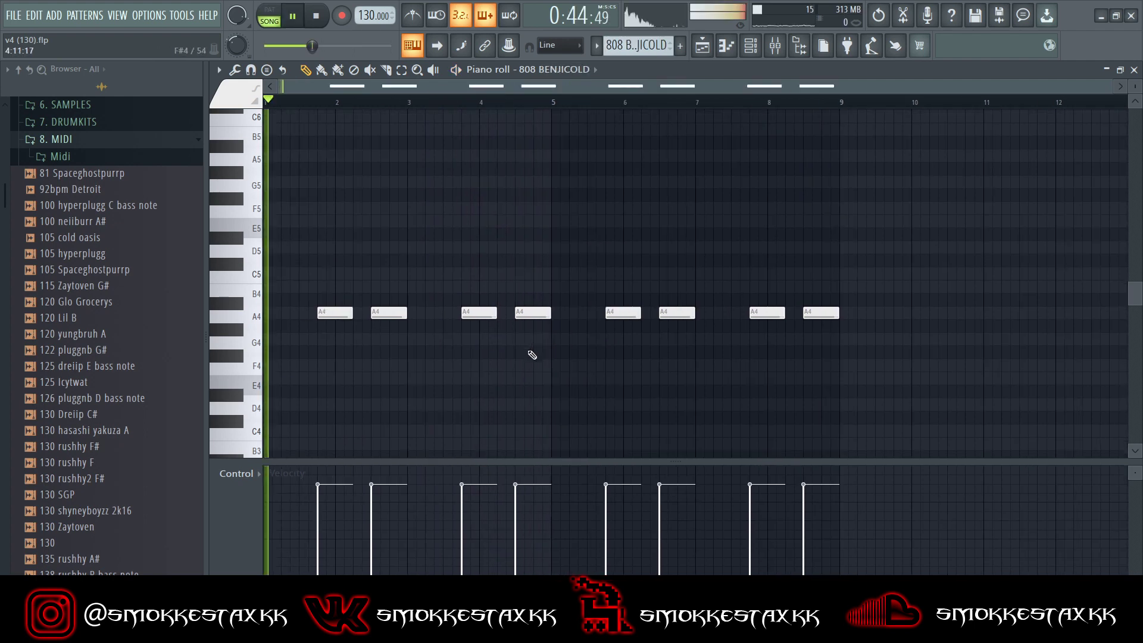
scroll(529, 342, "down", 2)
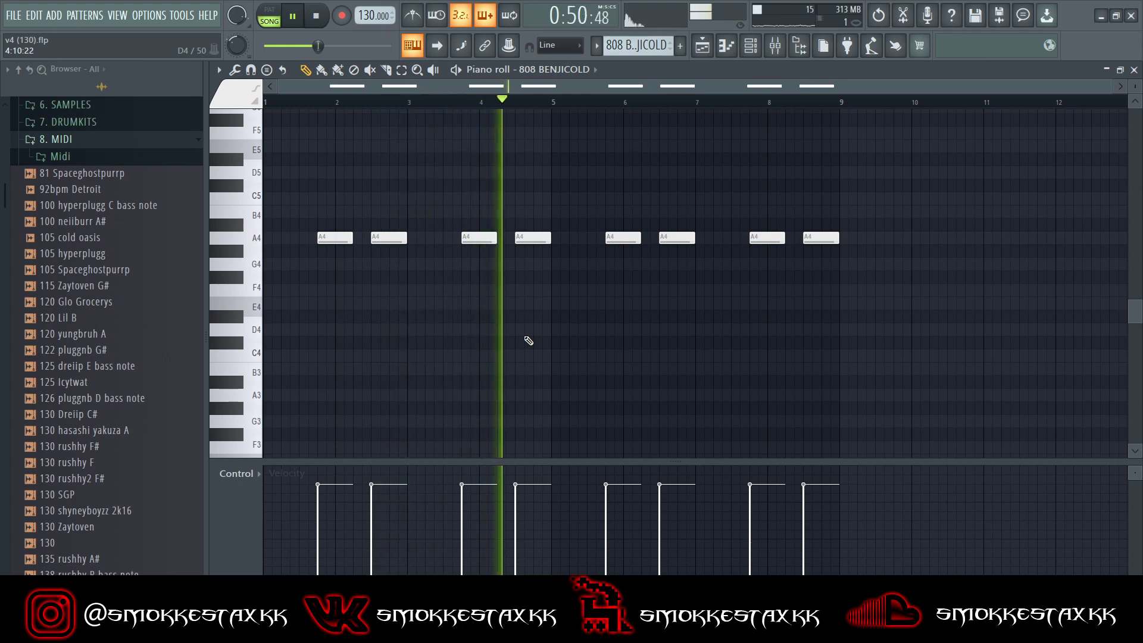
key("space")
Inspect the volume envelope settings of the 808 BENJICOLD and 808 MONSTER channels
key("Escape")
left_click(332, 265)
left_click(343, 227)
left_click_drag(395, 201, 540, 117)
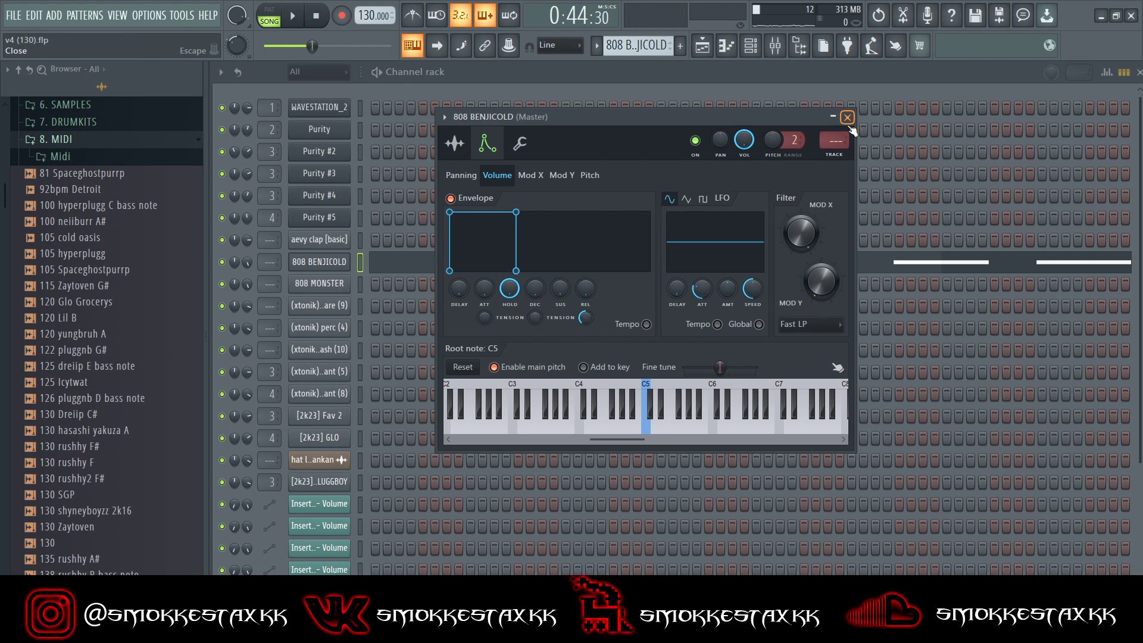
left_click(848, 118)
left_click(319, 284)
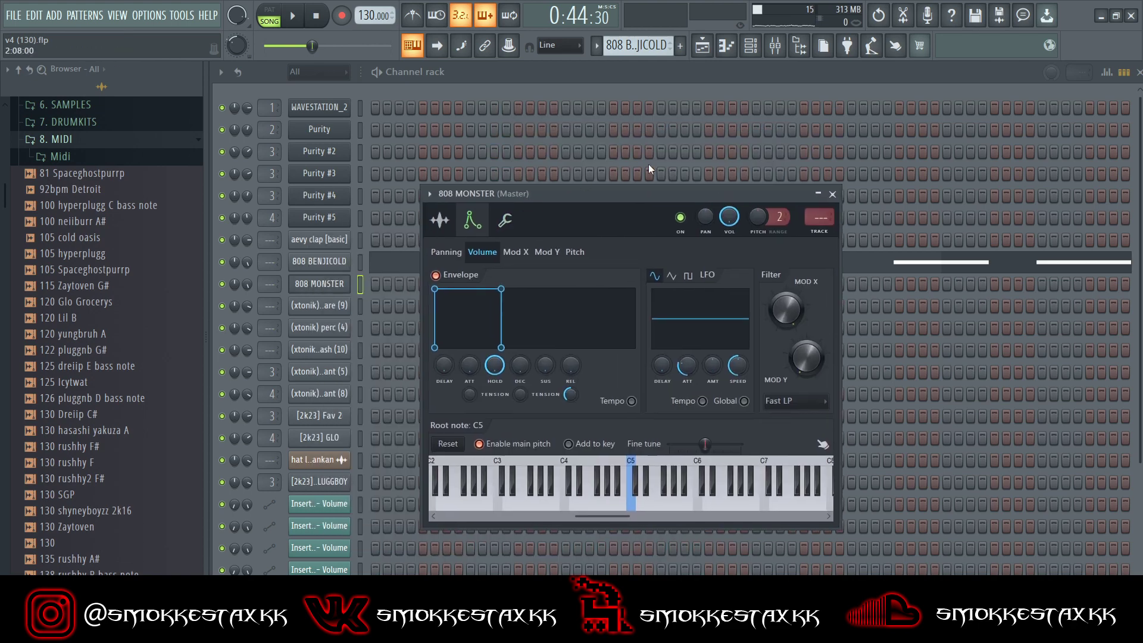
left_click(833, 193)
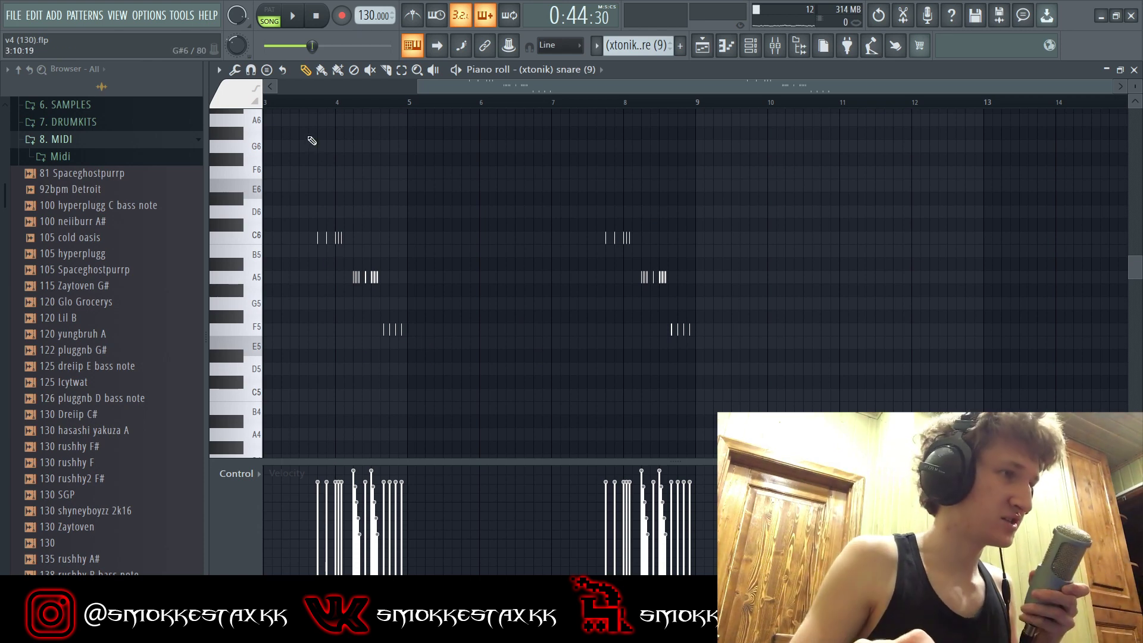
Examine the (xtonik) snare (9) and (xtonik) perc (4) notes, and place the playlist playhead at bar 25
left_click_drag(169, 127, 449, 103)
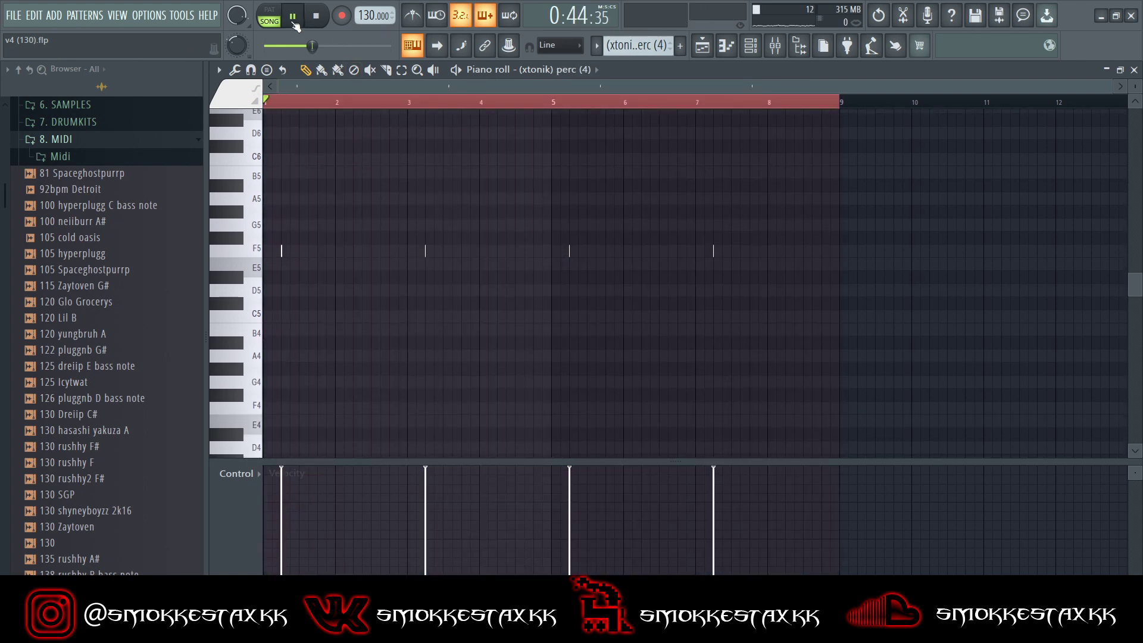
left_click(664, 103)
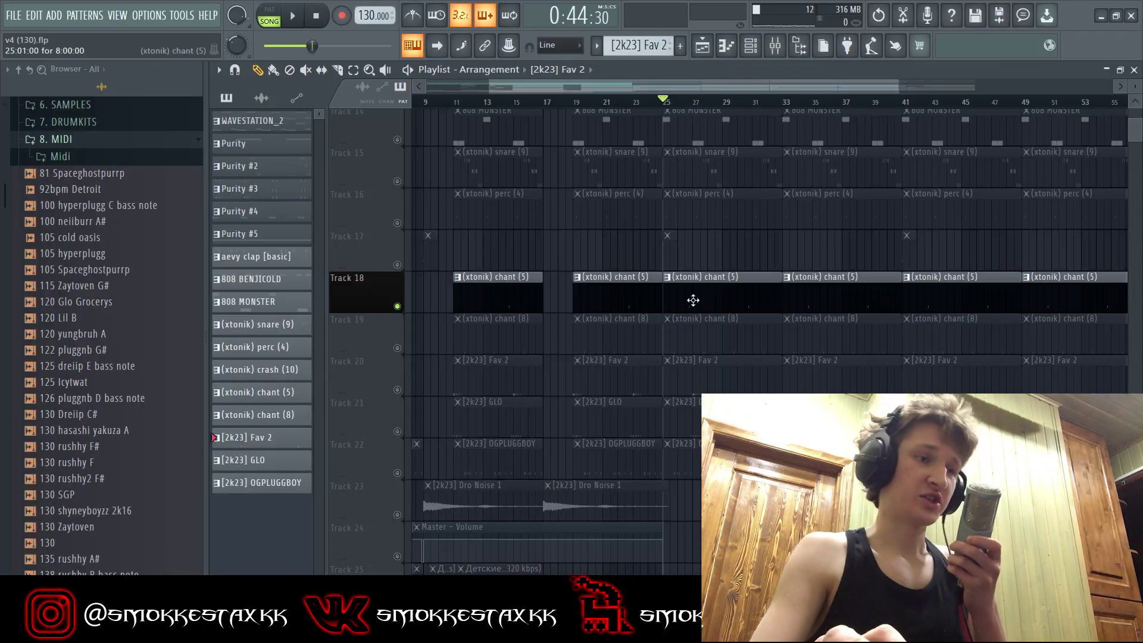
Open the (xtonik) chant (5) pattern and play it from just before its first note
double_click(691, 298)
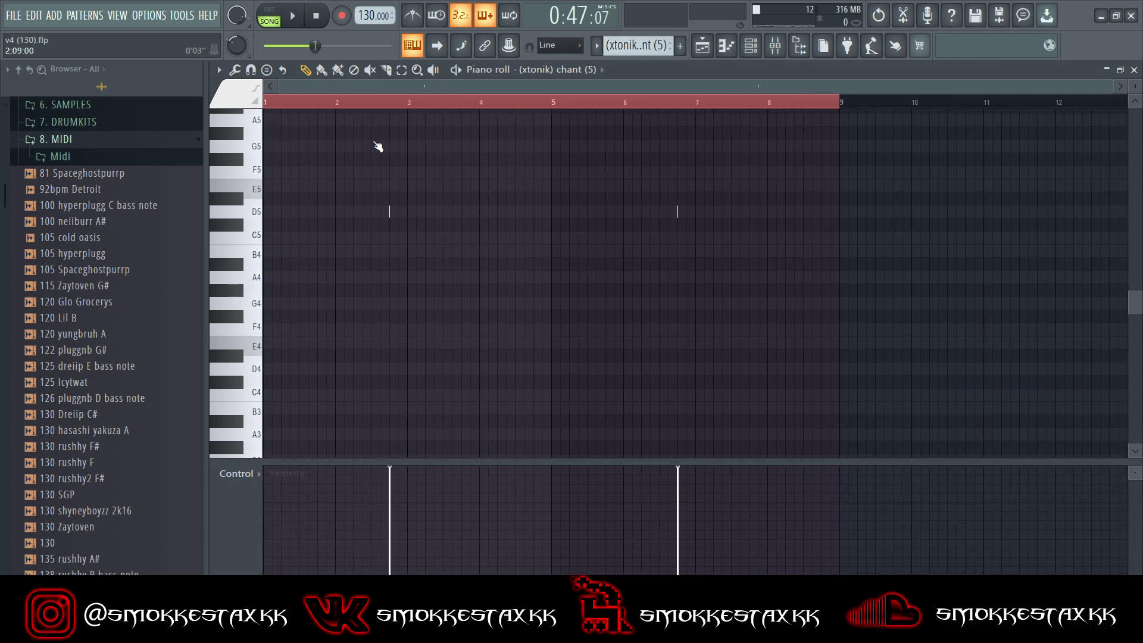
left_click(384, 104)
key("space")
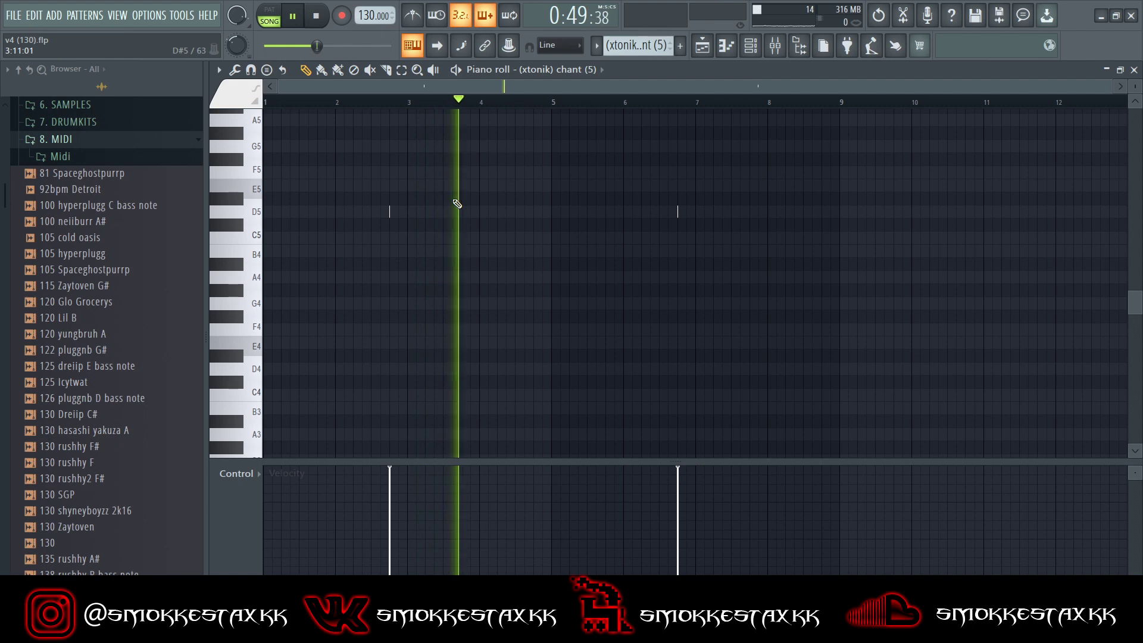
key("space")
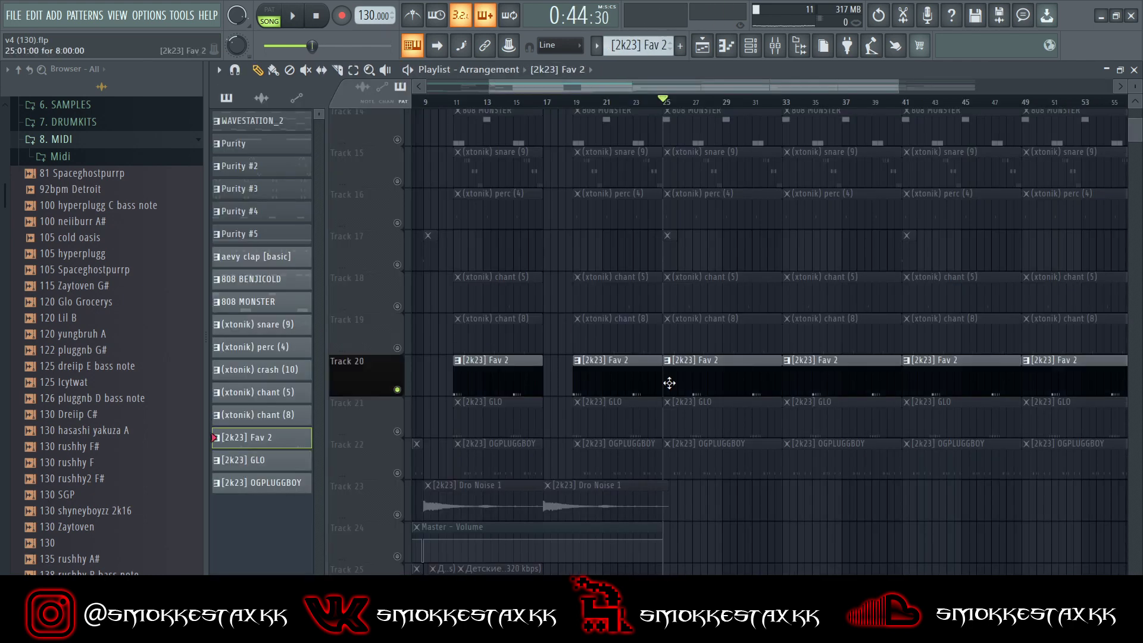
Open the [2k23] Fav 2 pattern in the piano roll, audition its notes, and return to the playlist
double_click(669, 382)
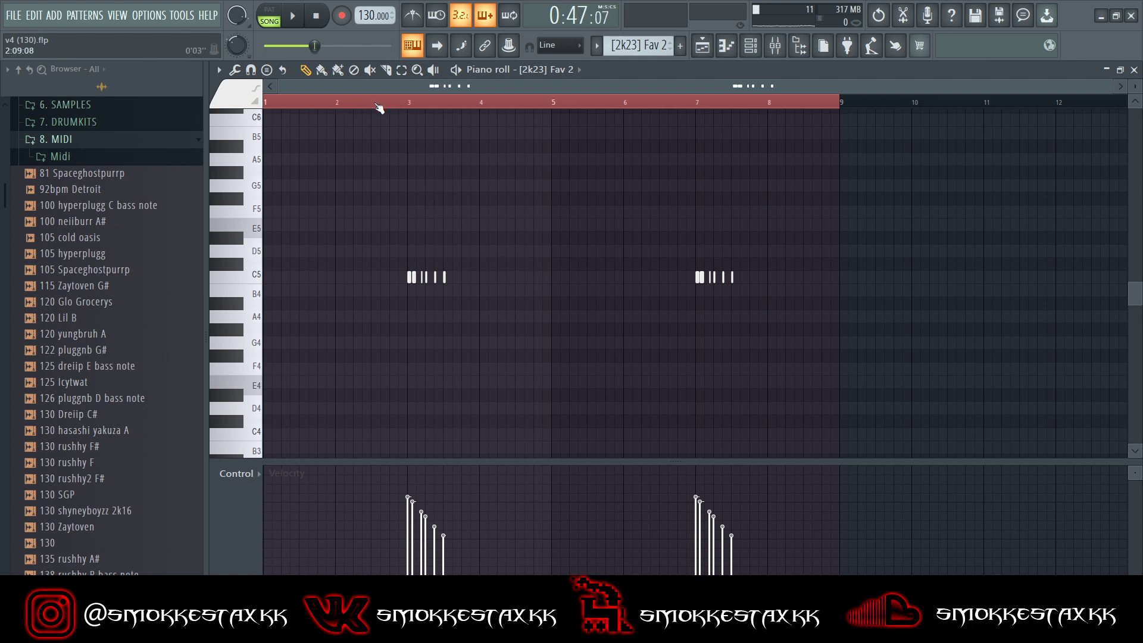
key("space")
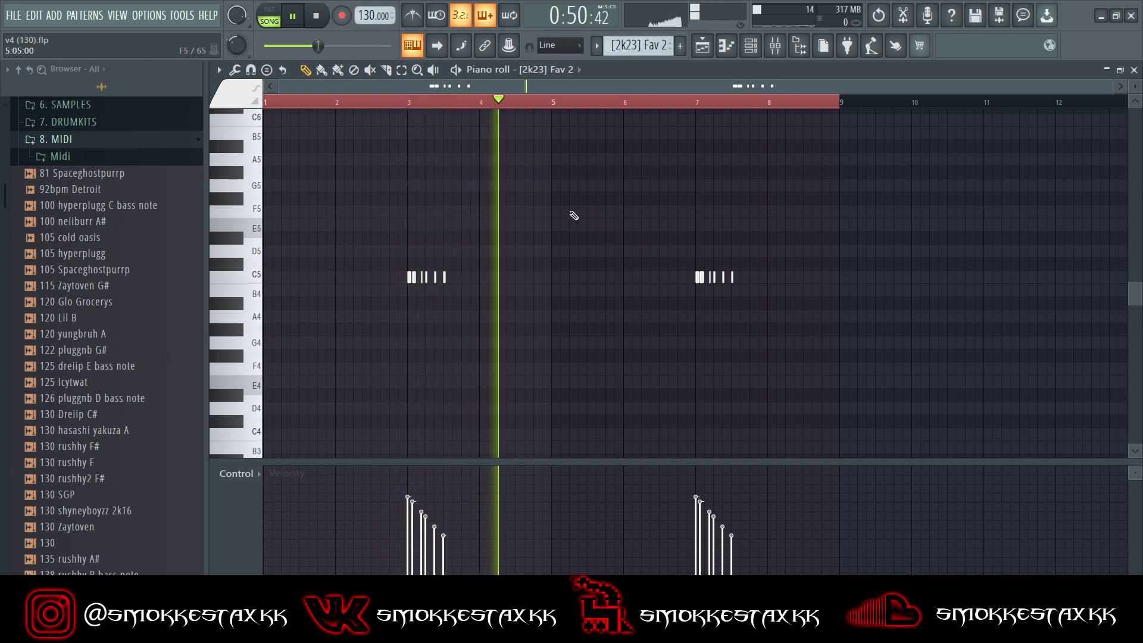
key("space")
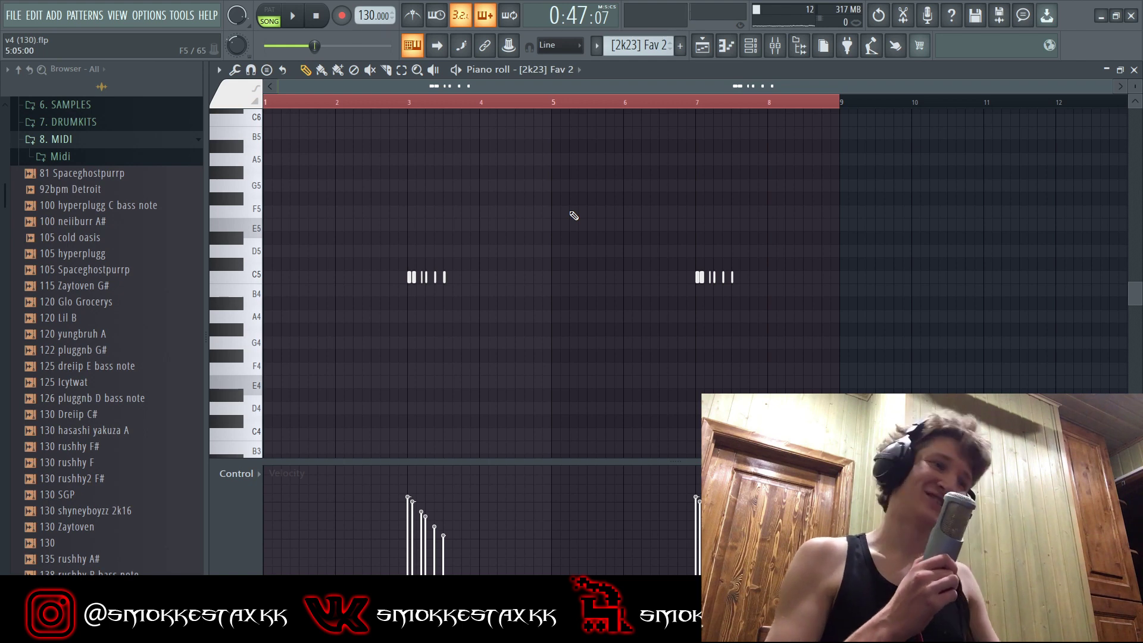
key("F5")
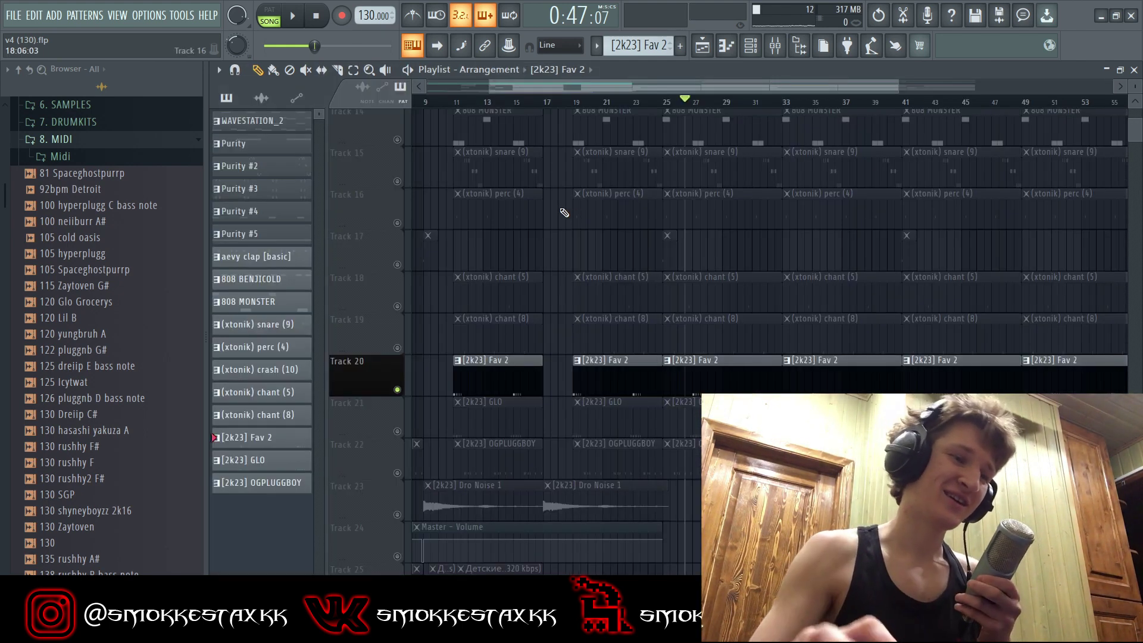
Solo track 21, open the [2k23] GLO pattern in the piano roll and play it
left_click(397, 431)
double_click(640, 419)
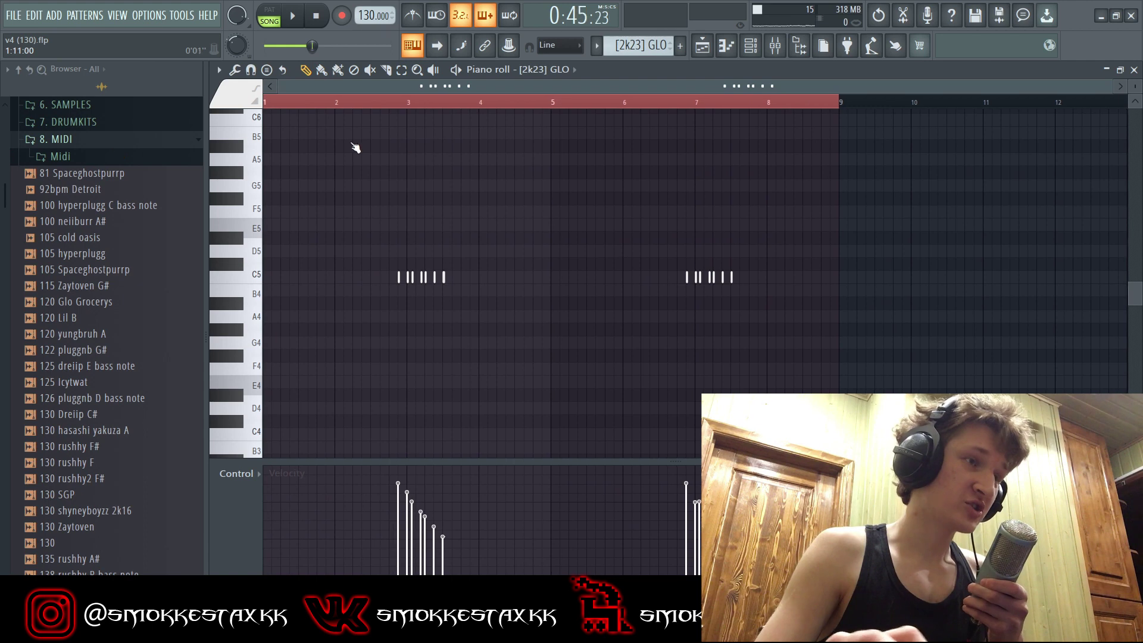
left_click(292, 16)
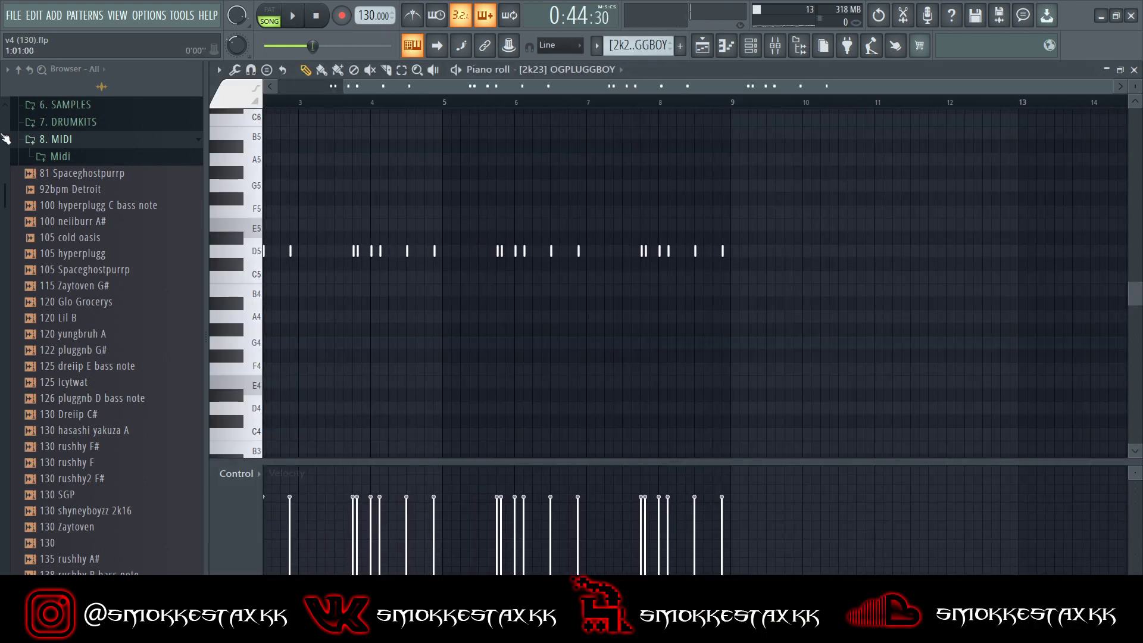
Audition the [2k23] OGPLUGGBOY notes in the piano roll, then leave the pattern
key("space")
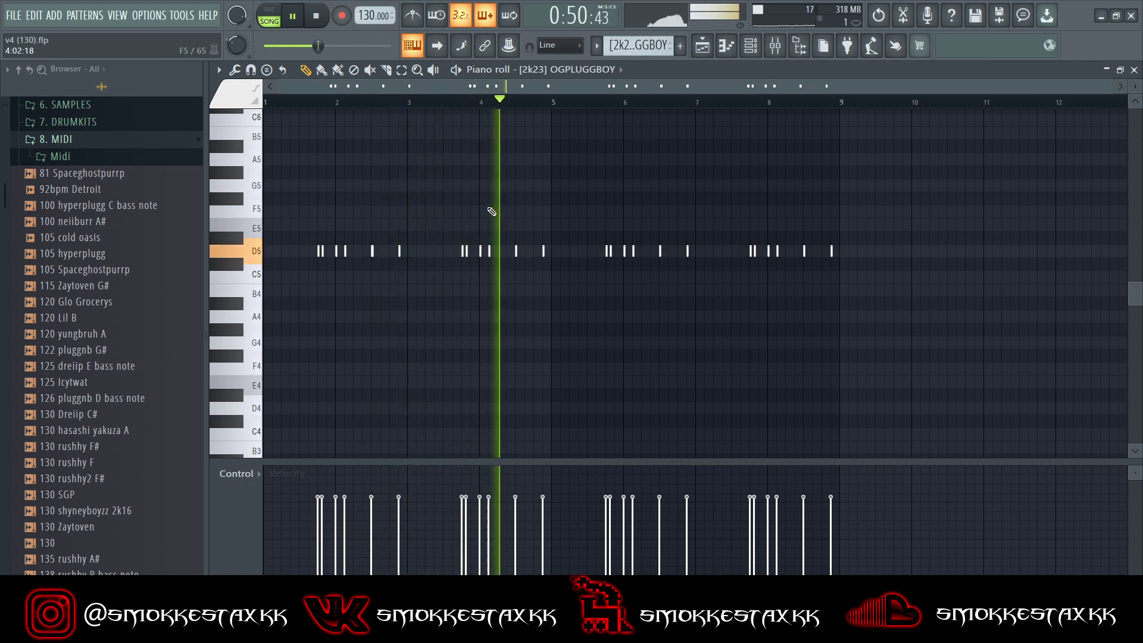
key("space")
key("F5")
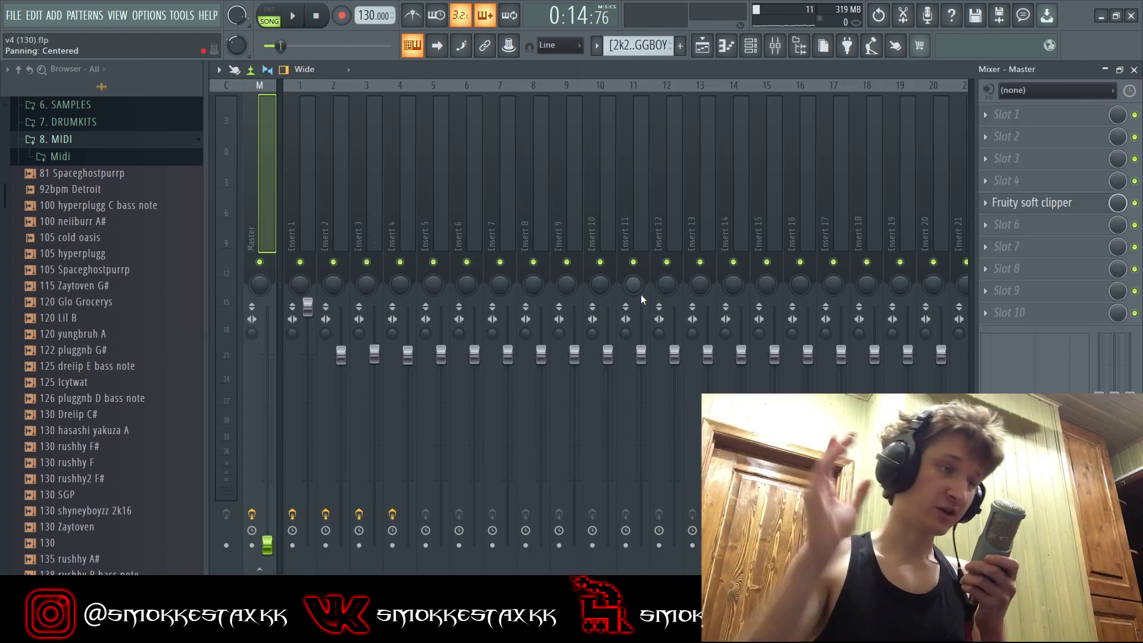
Inspect the Fruity soft clipper settings on the Master mixer track and close the plugin
left_click(1037, 204)
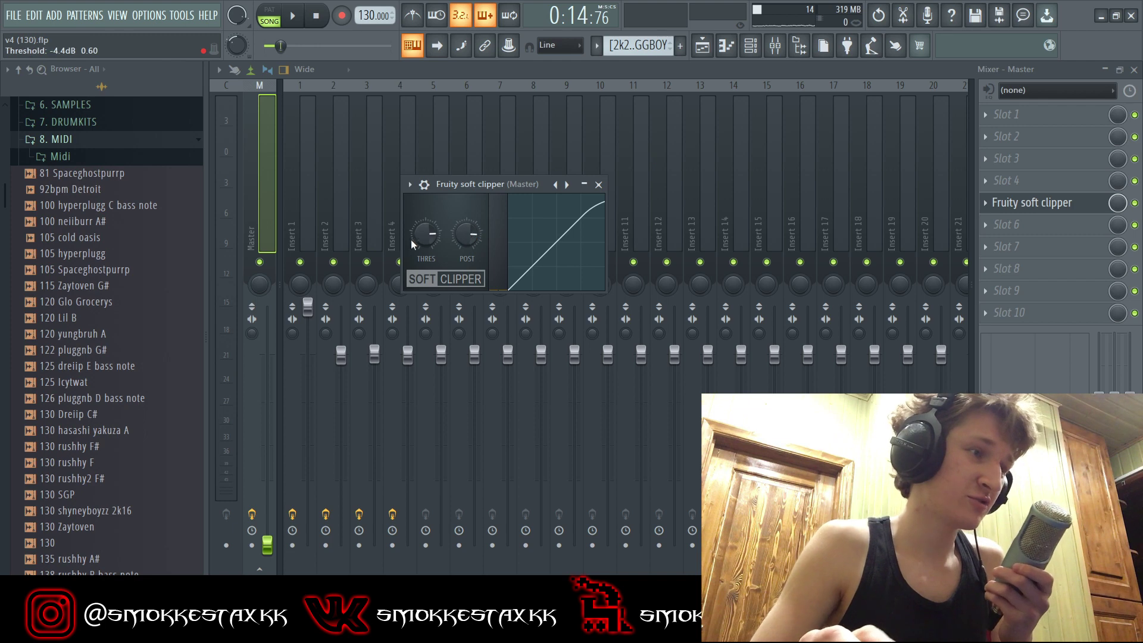
left_click_drag(509, 185, 545, 182)
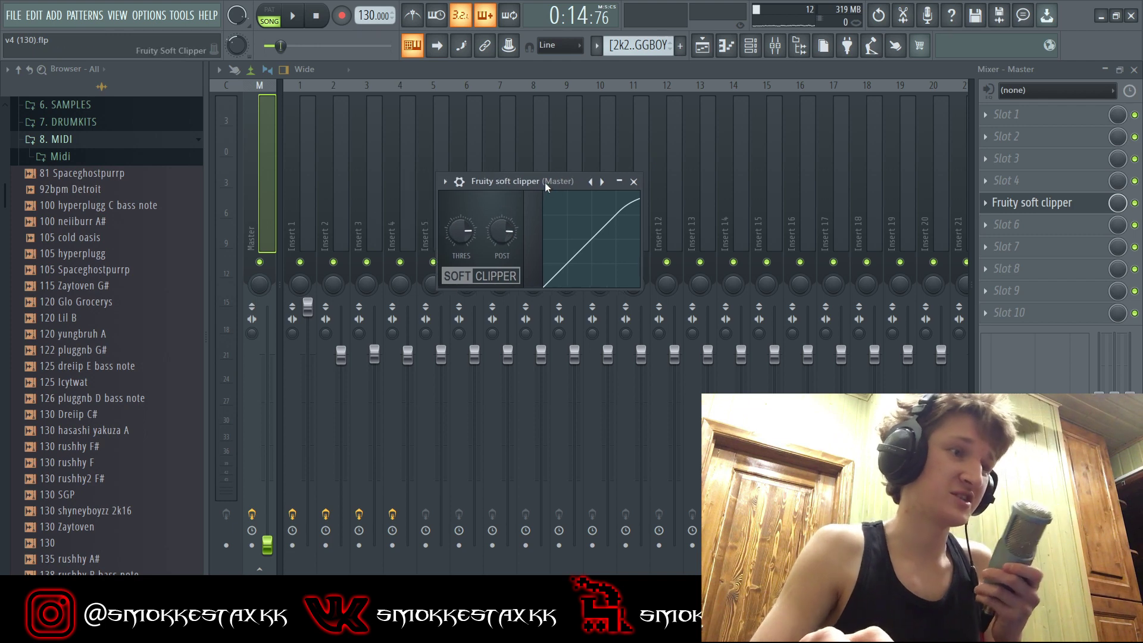
left_click(633, 184)
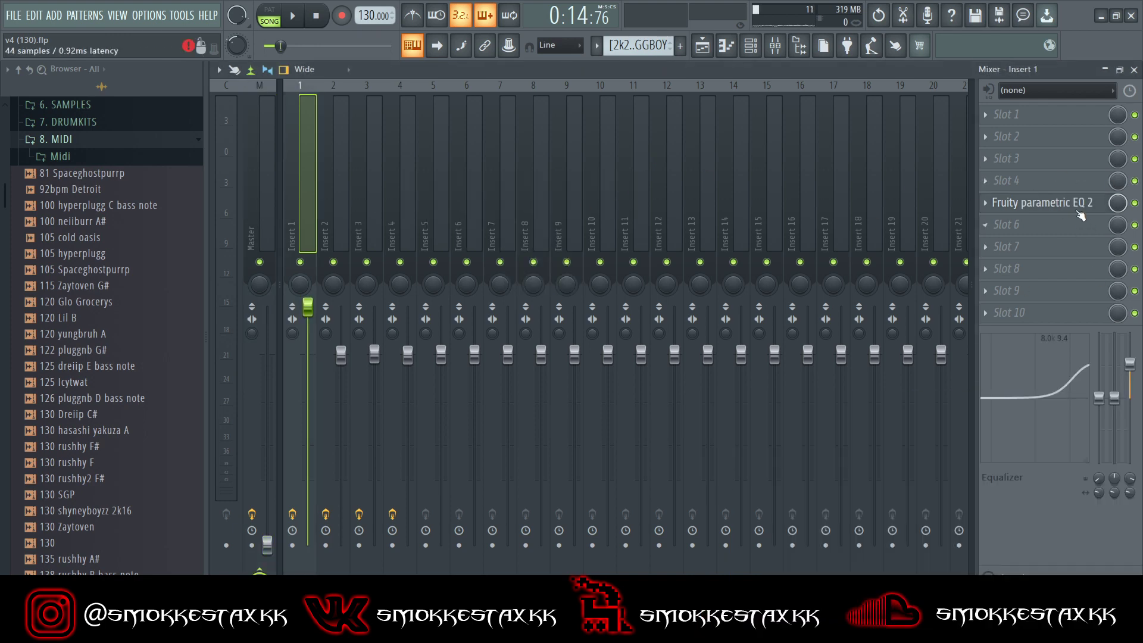
Solo Insert 1 in the mixer and play the track while examining its Fruity parametric EQ 2 curve
left_click(1048, 203)
left_click(735, 223)
right_click(300, 262)
key("space")
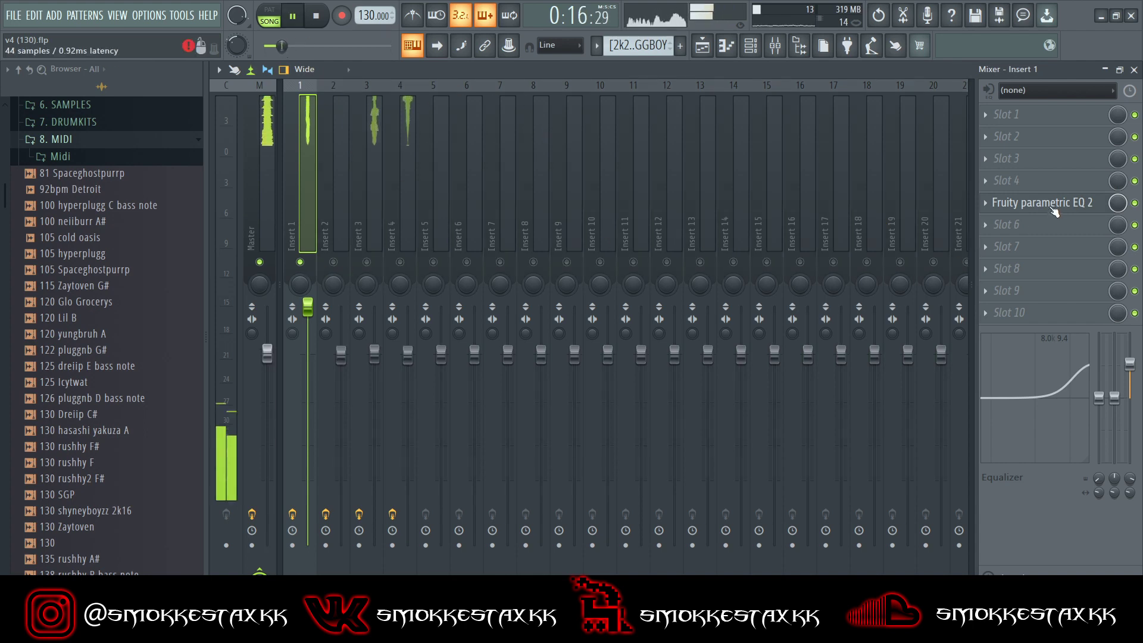
left_click(1054, 206)
left_click_drag(543, 227, 652, 174)
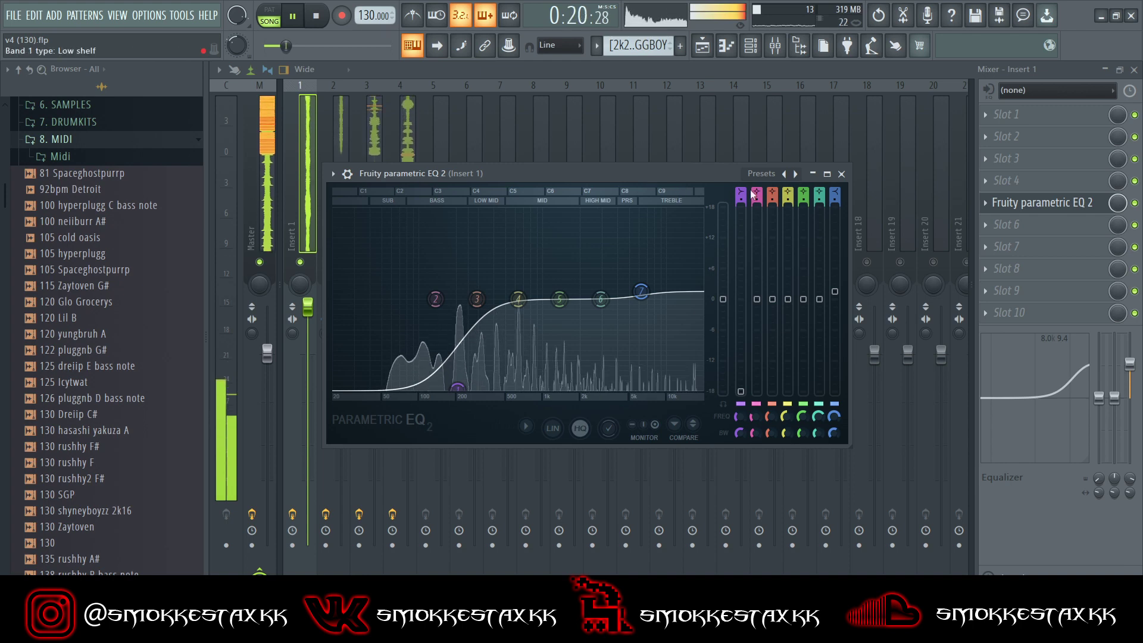
left_click(841, 174)
Check in the channel rack which channels are routed to each mixer insert, and return to the mixer
left_click(751, 48)
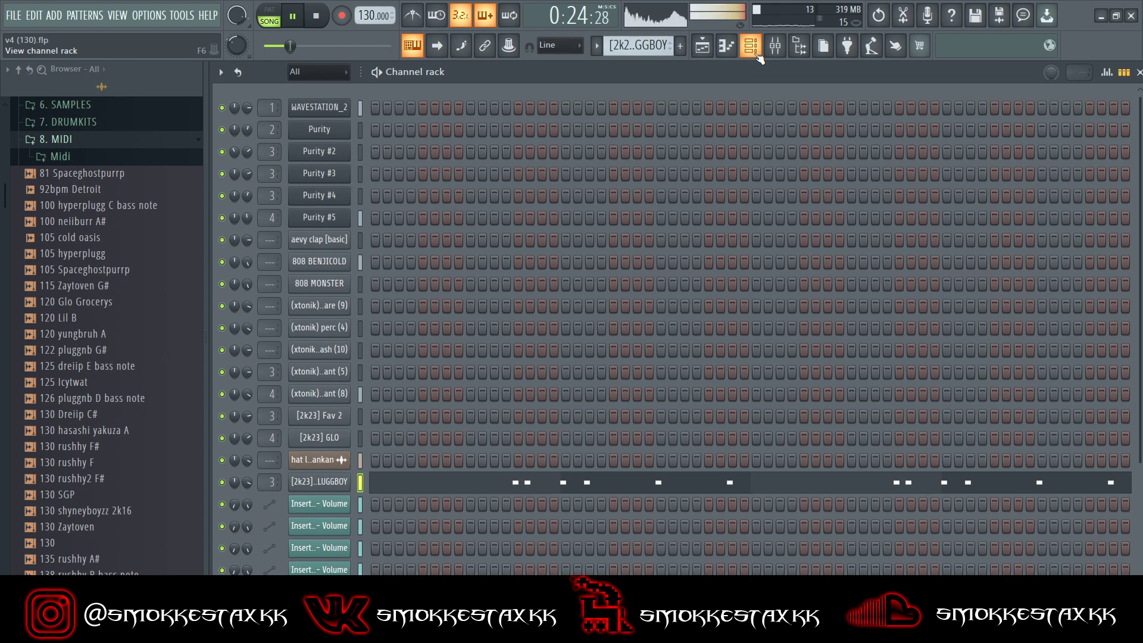
left_click(756, 53)
left_click(756, 52)
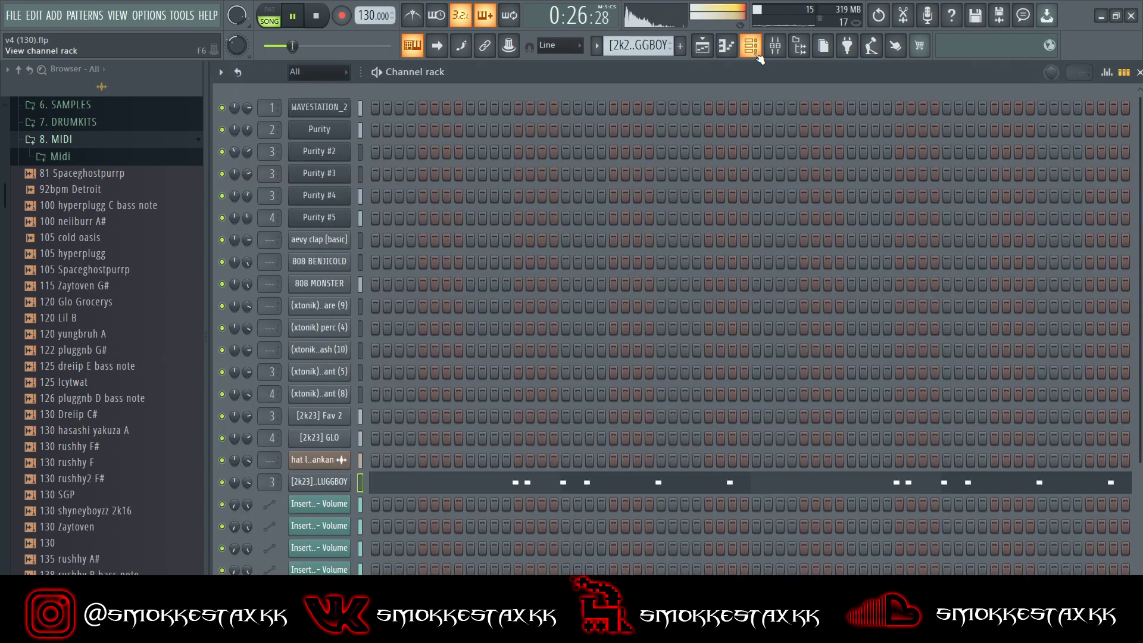
left_click(756, 52)
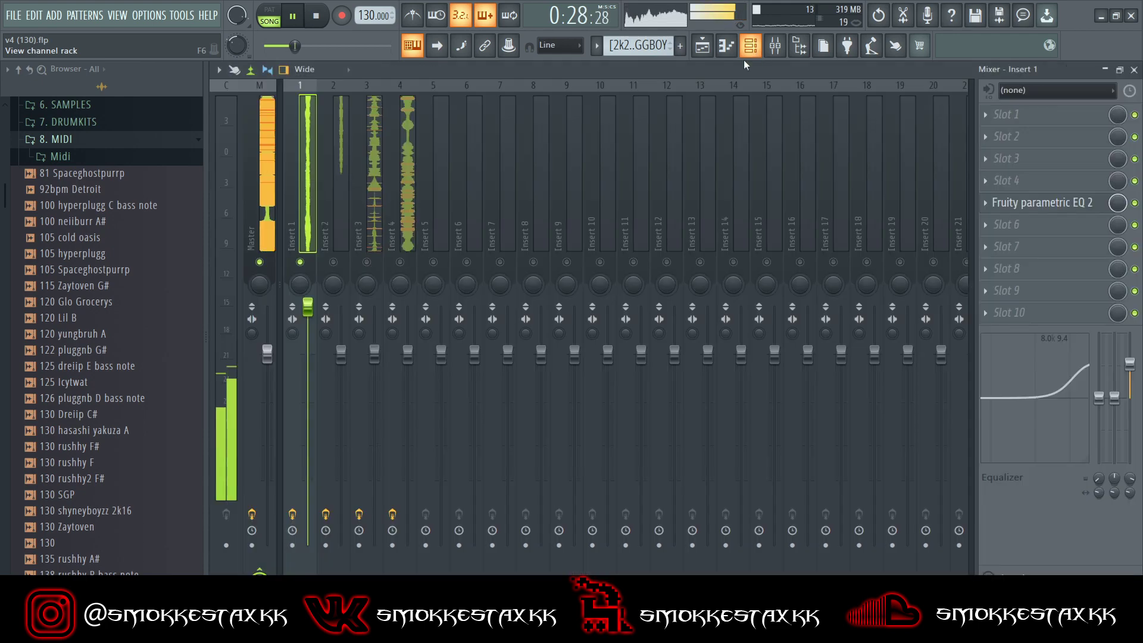
Stop playback and inspect the Fruity parametric EQ 2 curves on Insert 1 and Insert 2, rechecking the channel routing
key("space")
left_click(1038, 205)
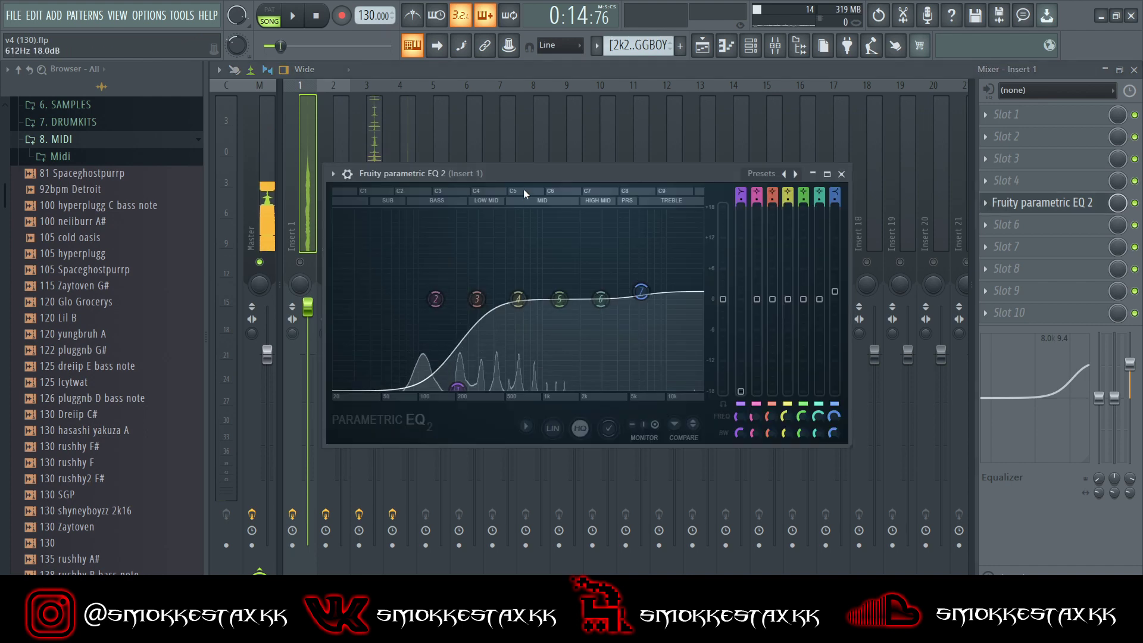
left_click_drag(520, 174, 511, 195)
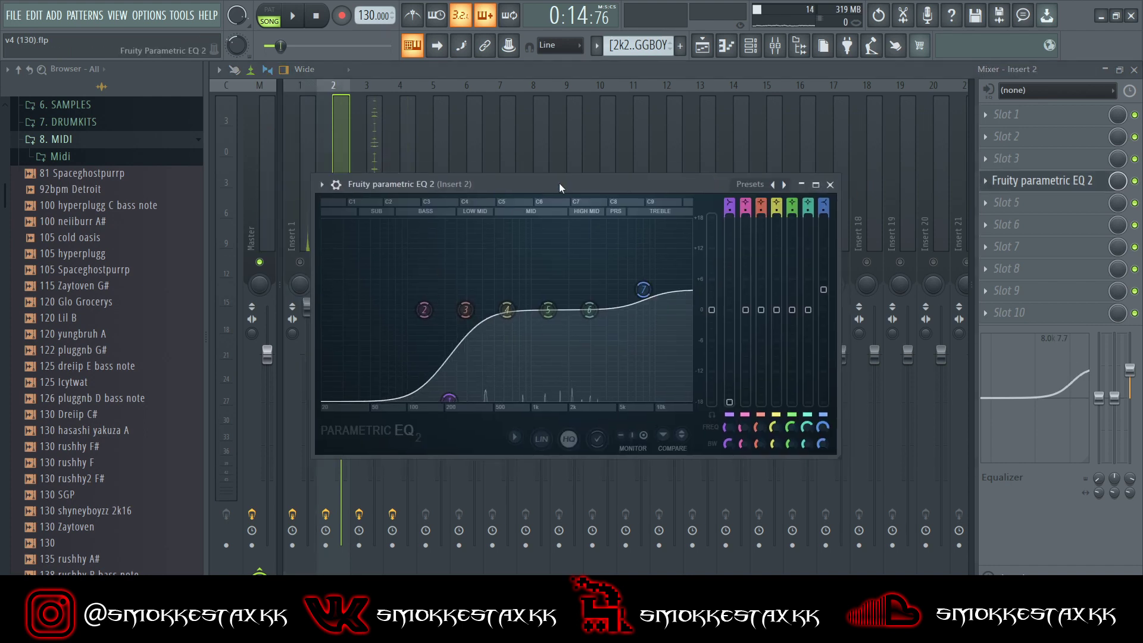
left_click_drag(561, 187, 535, 201)
left_click(802, 200)
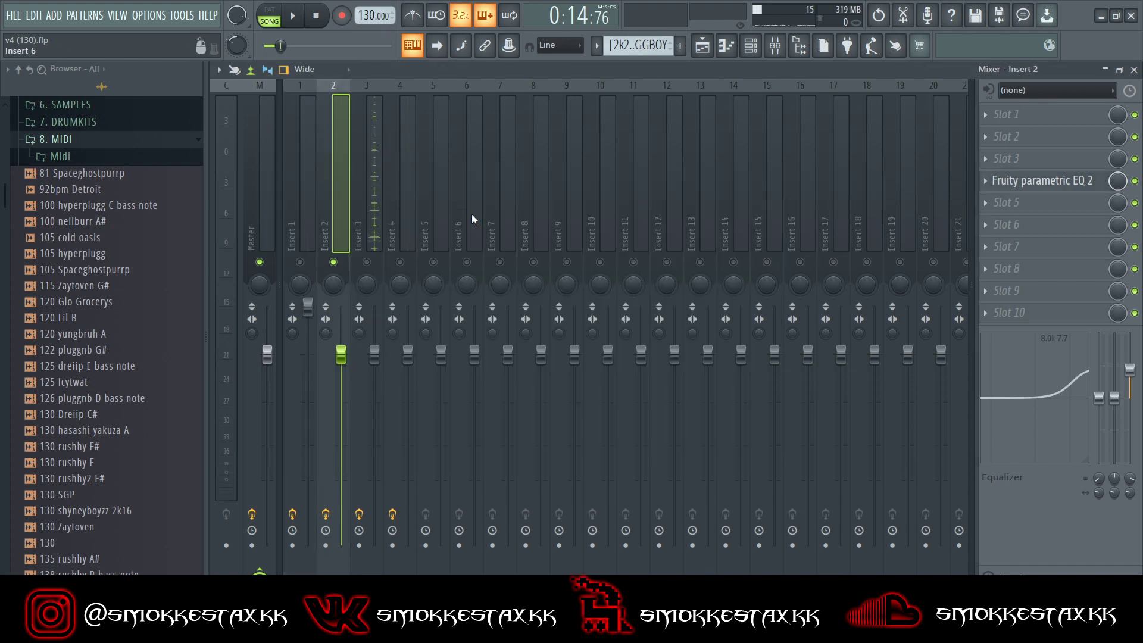
left_click(757, 52)
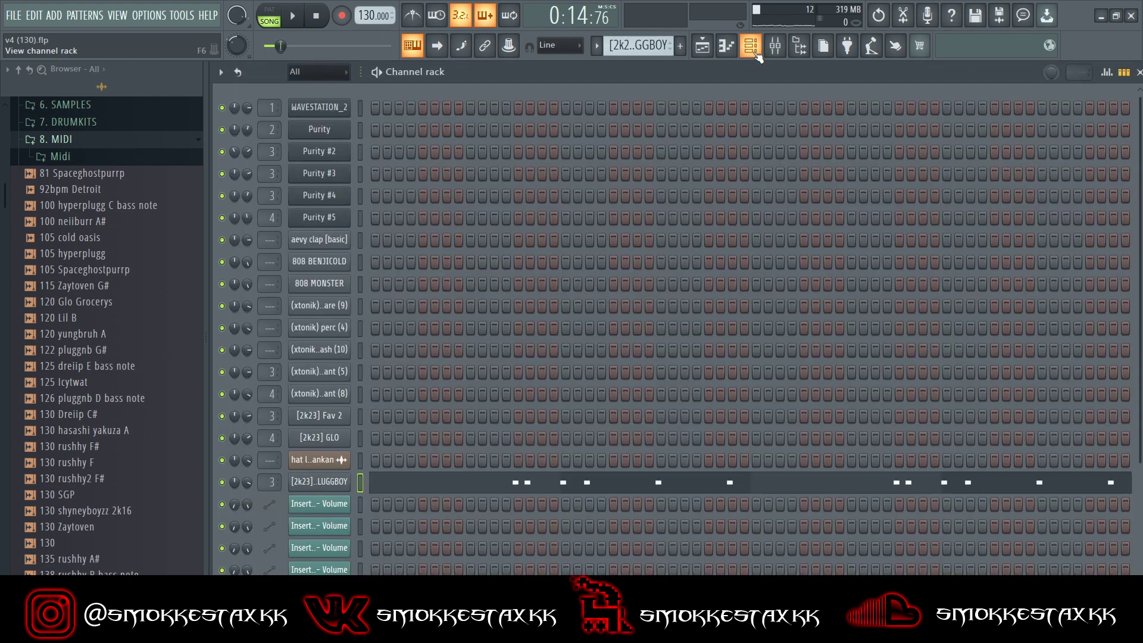
left_click(756, 53)
Play the track with Insert 3 soloed, examine its Fruity Delay 3 settings, and stop playback
key("space")
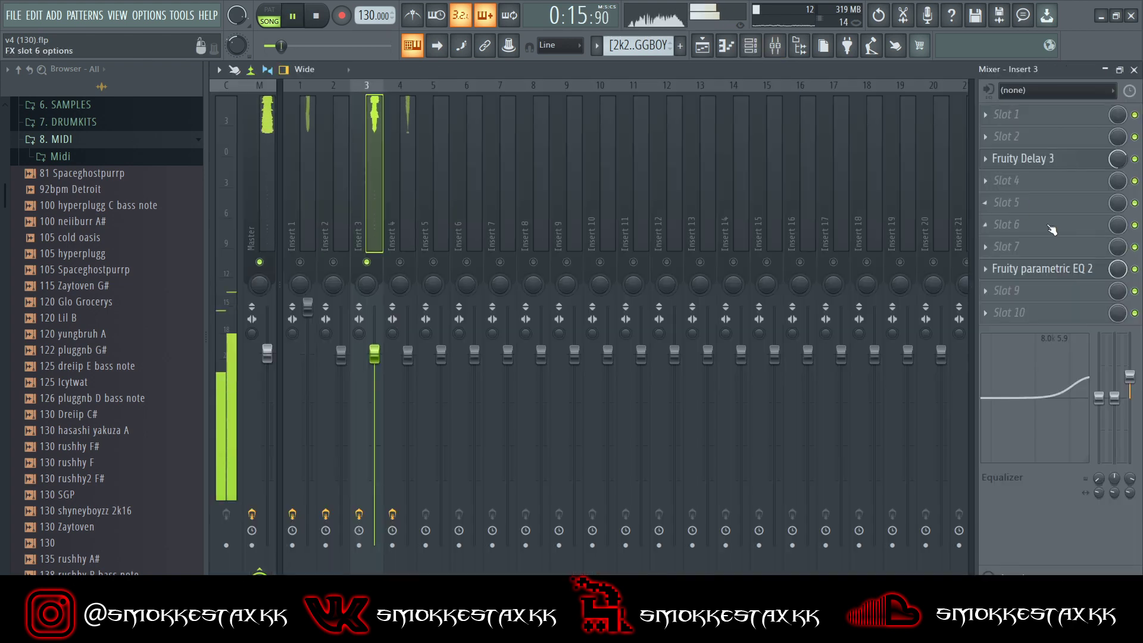
left_click(1019, 159)
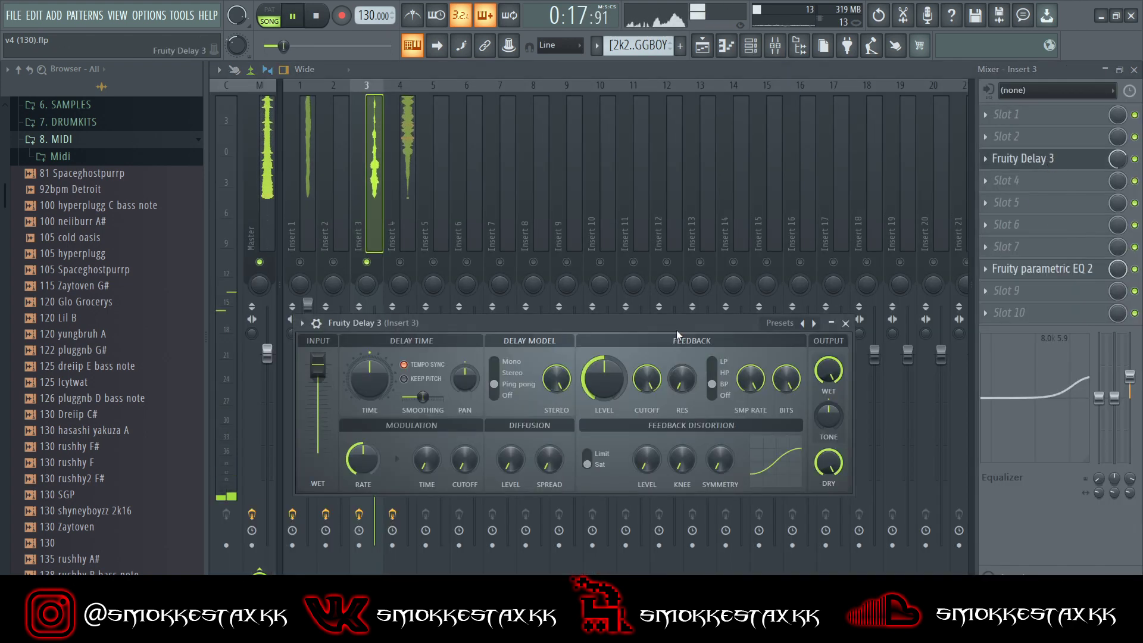
left_click_drag(679, 288, 682, 201)
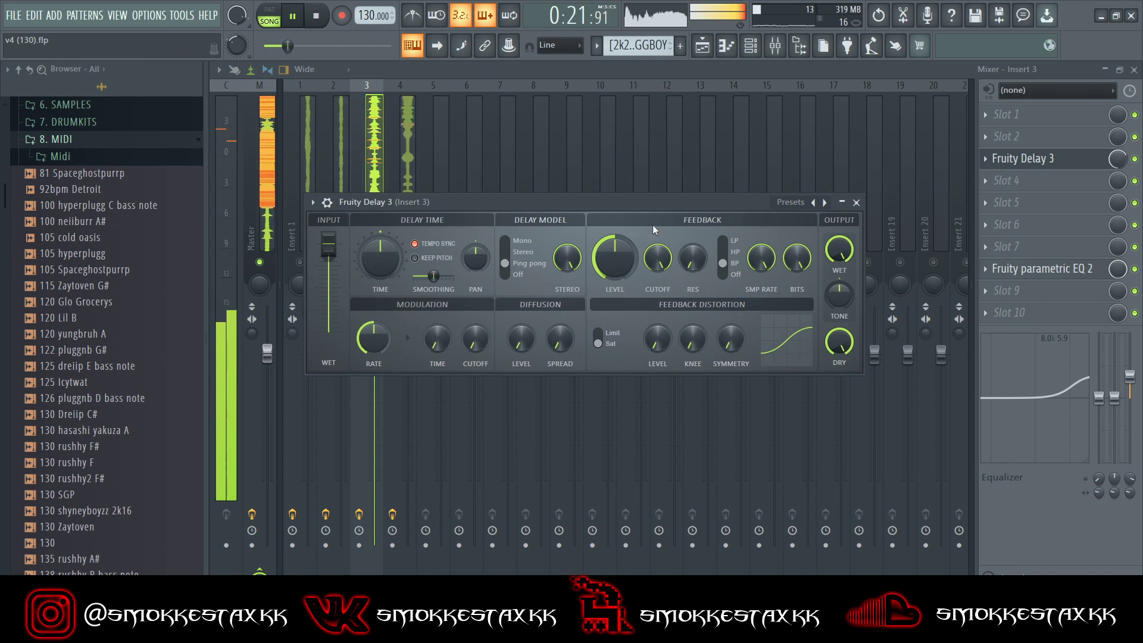
left_click(326, 19)
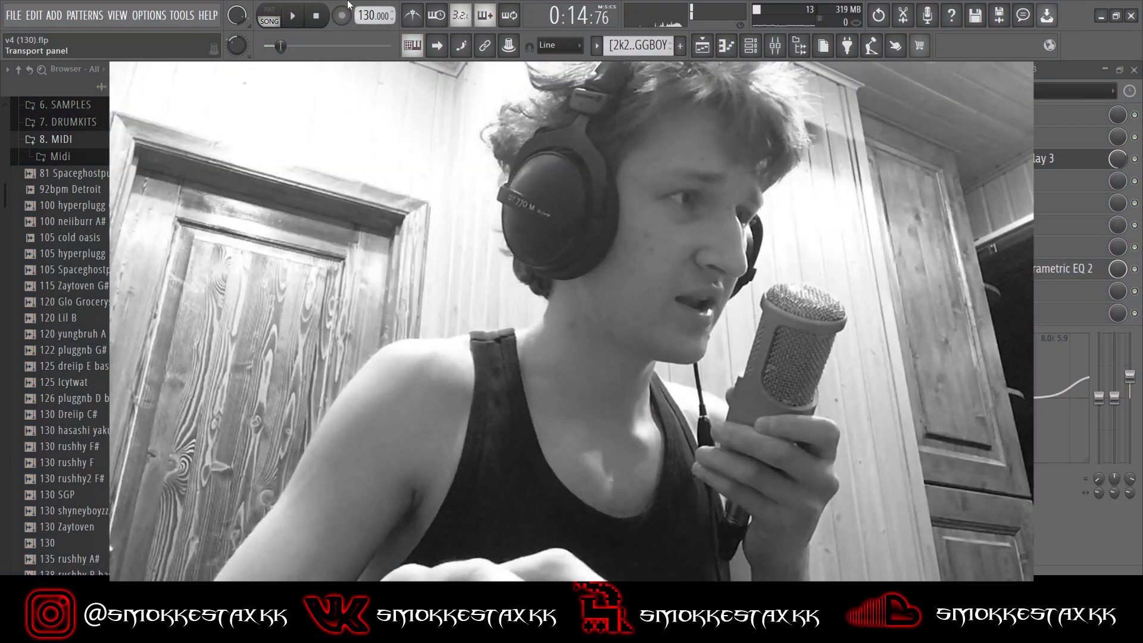
left_click(317, 16)
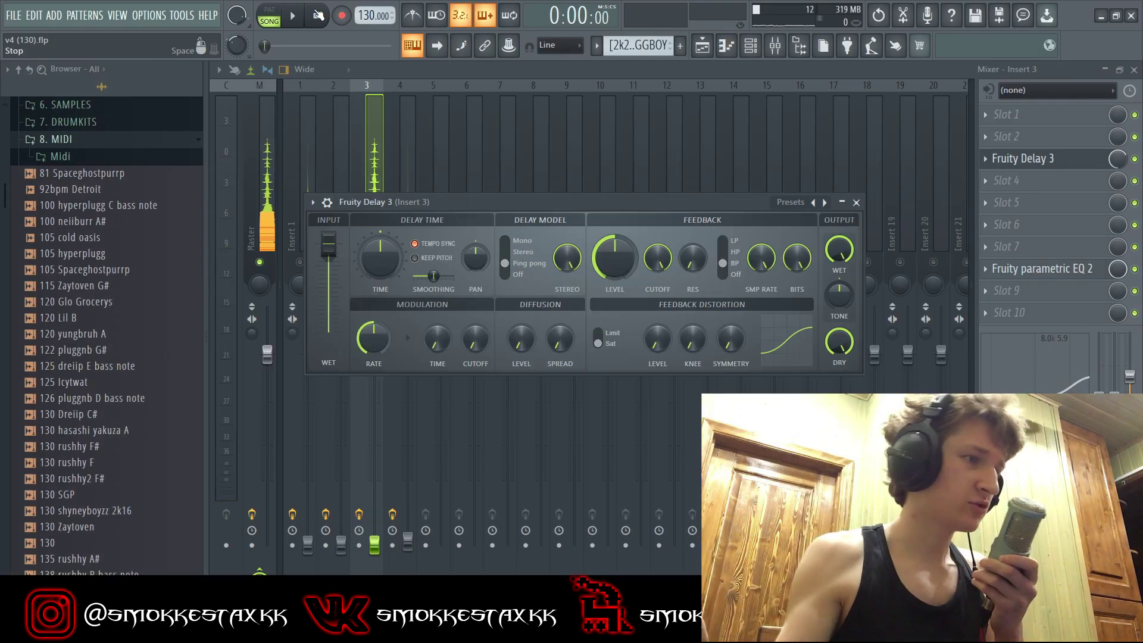
Inspect the Fruity parametric EQ 2 curves on Insert 3 and Insert 4
left_click(1040, 268)
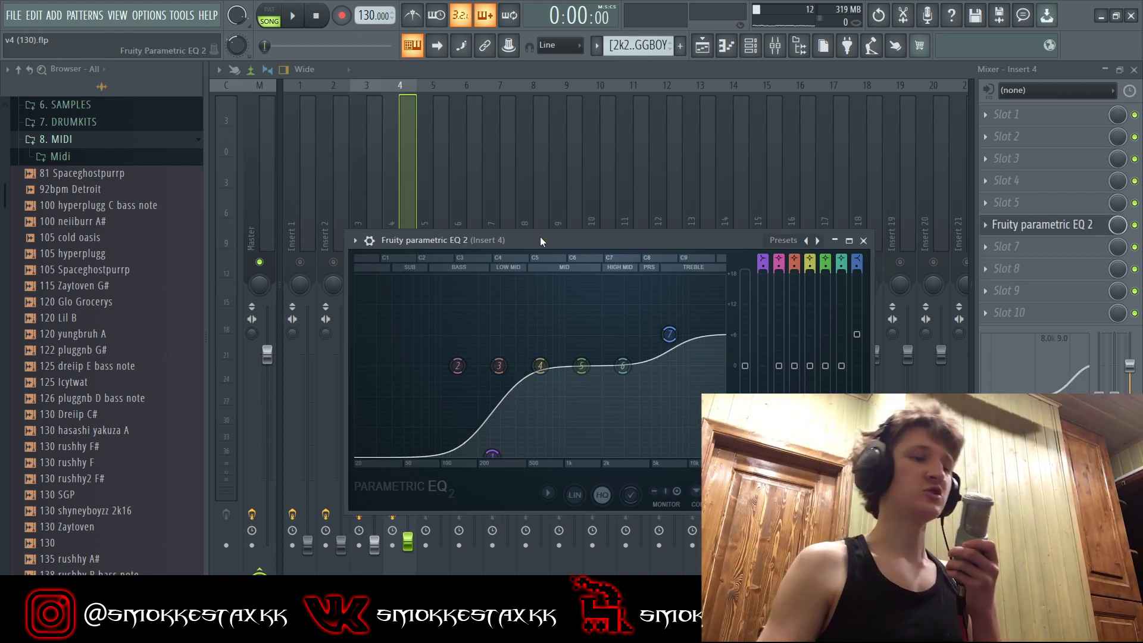
key("Escape")
Return to the playlist and look over the full arrangement, including the audio clips on tracks 23 to 26
key("F5")
scroll(540, 351, "down", 6)
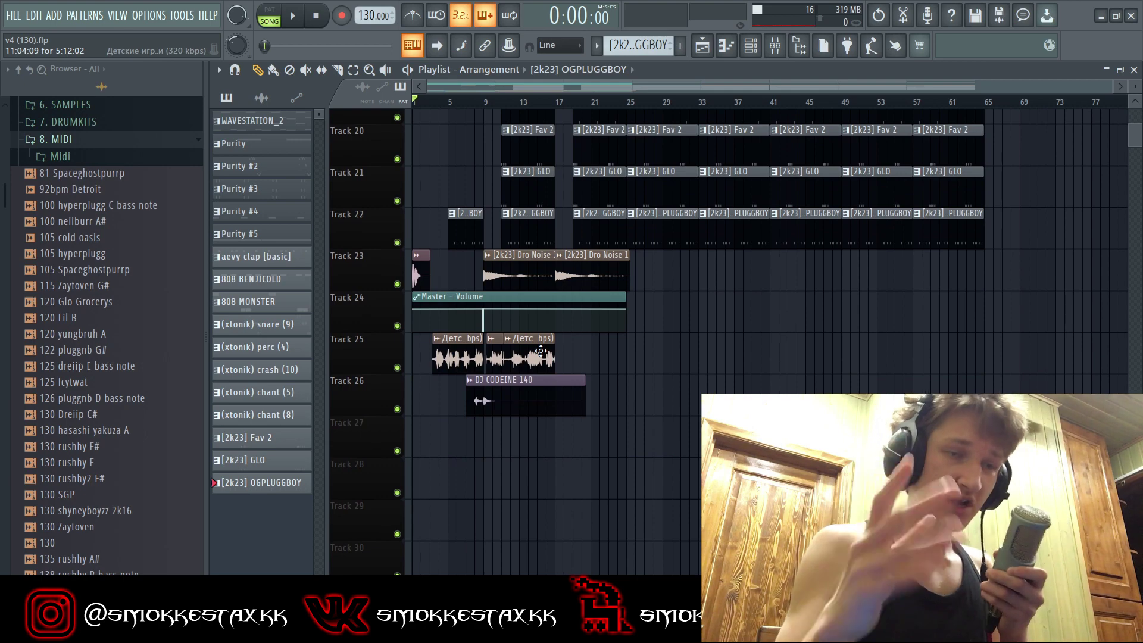
scroll(541, 351, "up", 6)
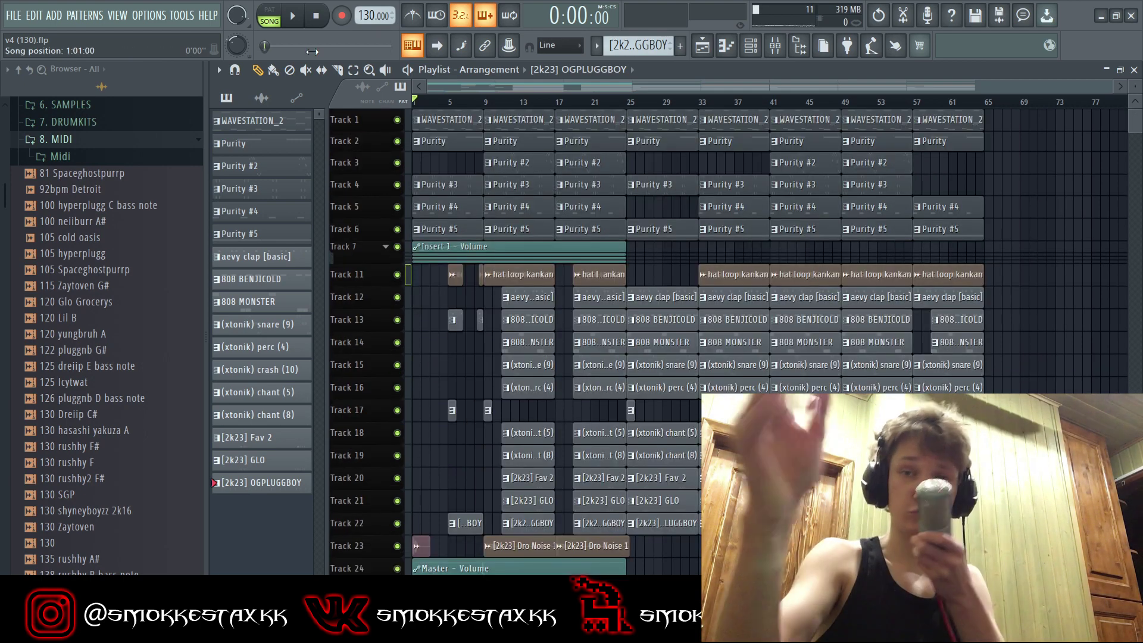